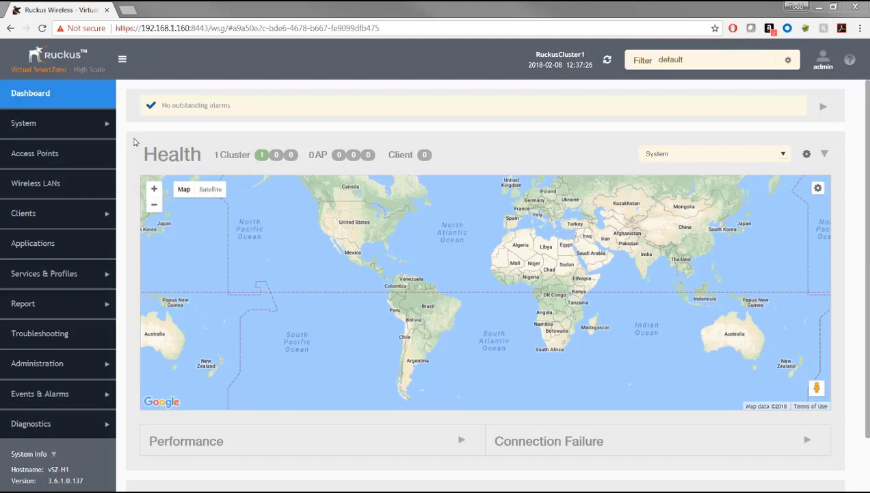
# Step: Go to the Access Points page and select the HQ domain in the System tree
pyautogui.click(57, 157)
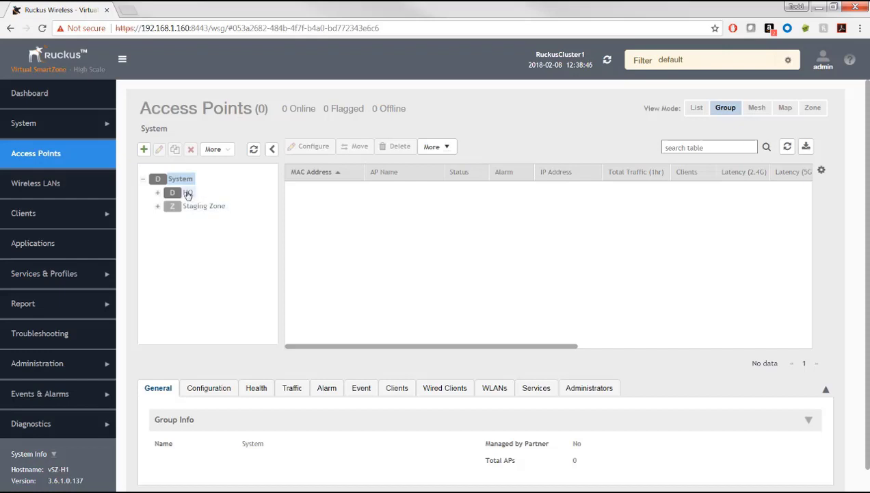
pyautogui.click(188, 195)
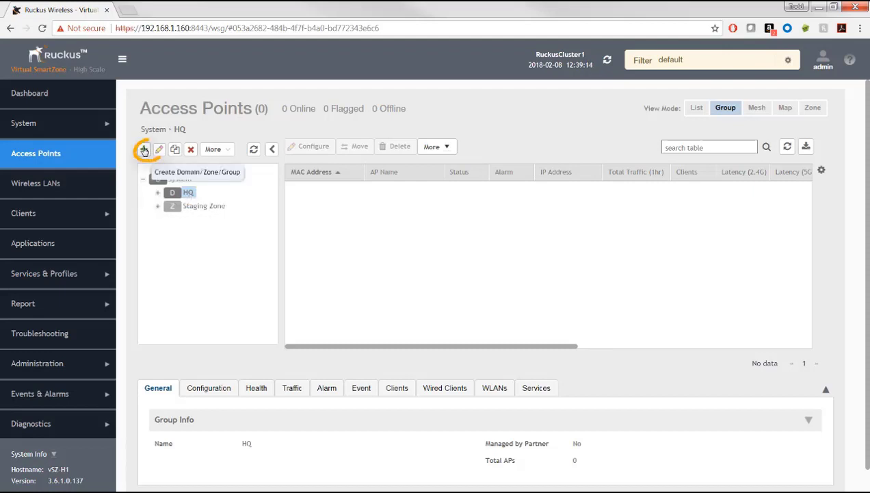
# Step: Begin creating a new group under HQ and set its type to Zone
pyautogui.click(144, 150)
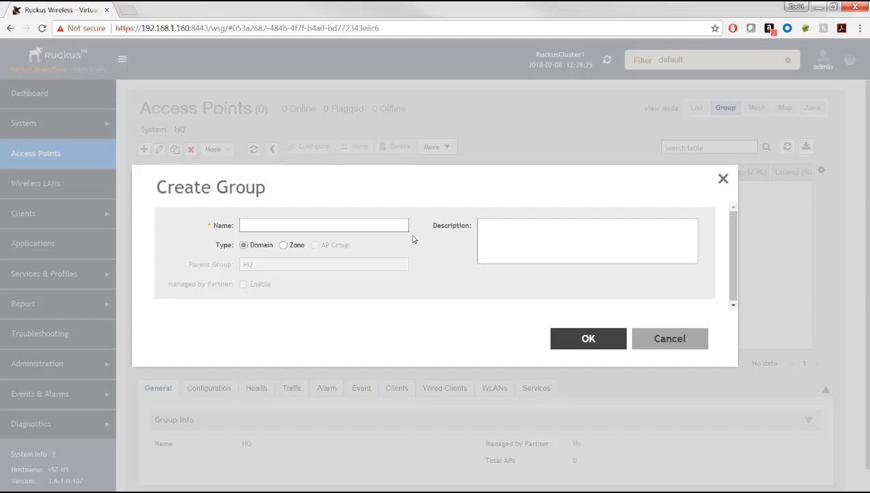
pyautogui.click(284, 245)
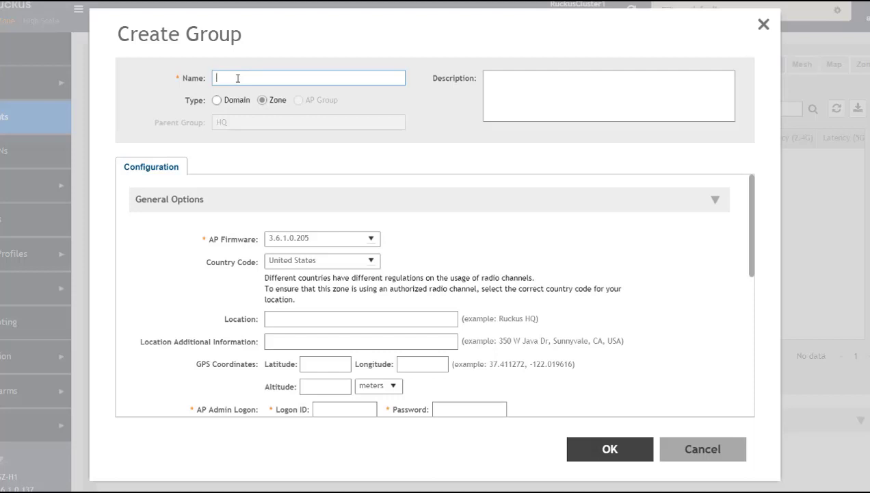
# Step: Name the zone 'NYC Zone', correct the word 'Zone', and collapse General Options
pyautogui.write('NYC Zone')
pyautogui.doubleClick(235, 78)
pyautogui.write('Zone')
pyautogui.click(715, 201)
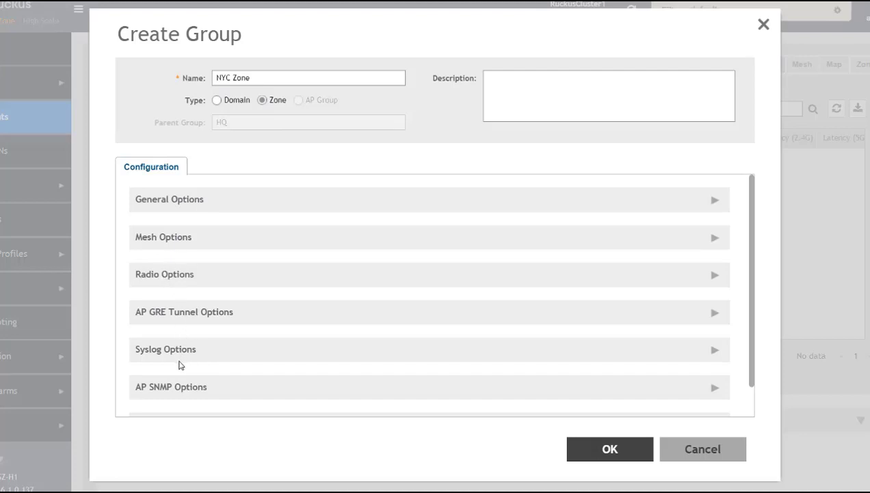
pyautogui.scroll(-1, 223, 383)
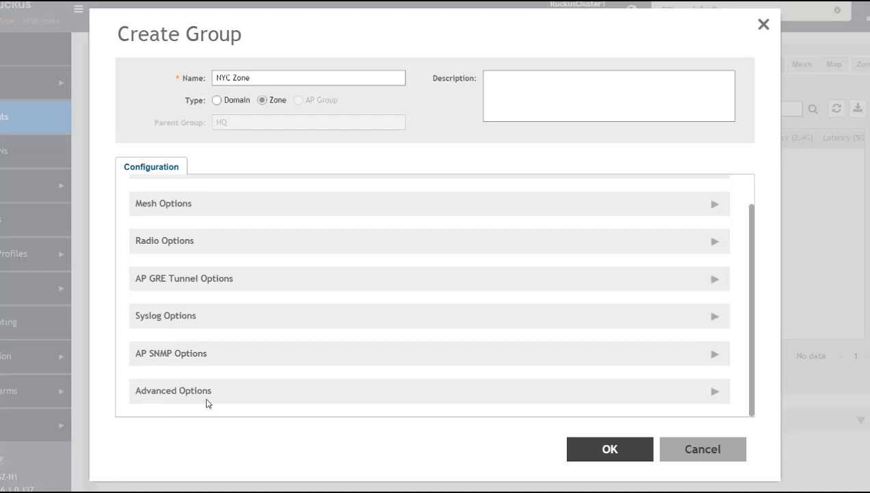
pyautogui.scroll(2, 207, 403)
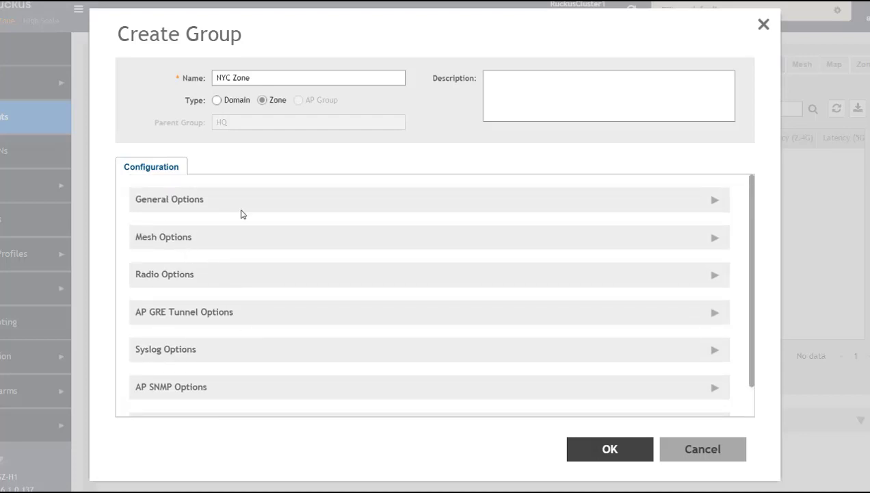
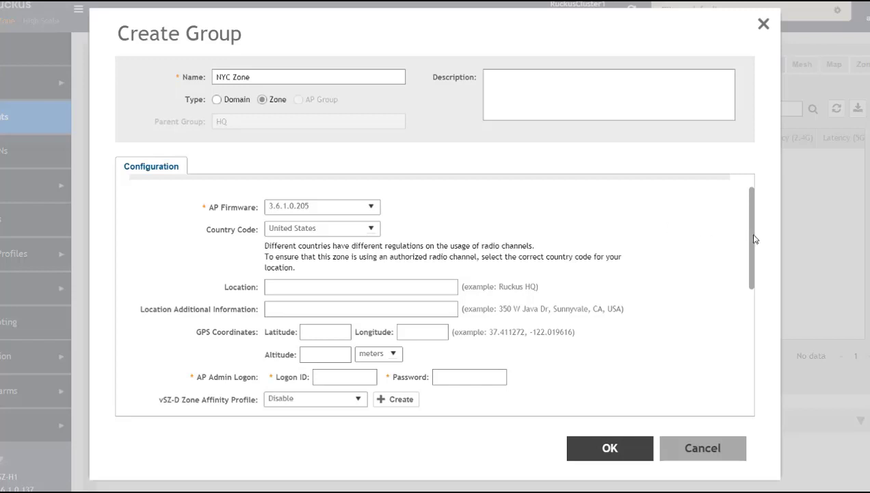
# Step: Expand Radio Options to show 2.4 GHz channels 1–11, DFS off and Full TX power
pyautogui.moveTo(752, 238); pyautogui.dragTo(729, 338)
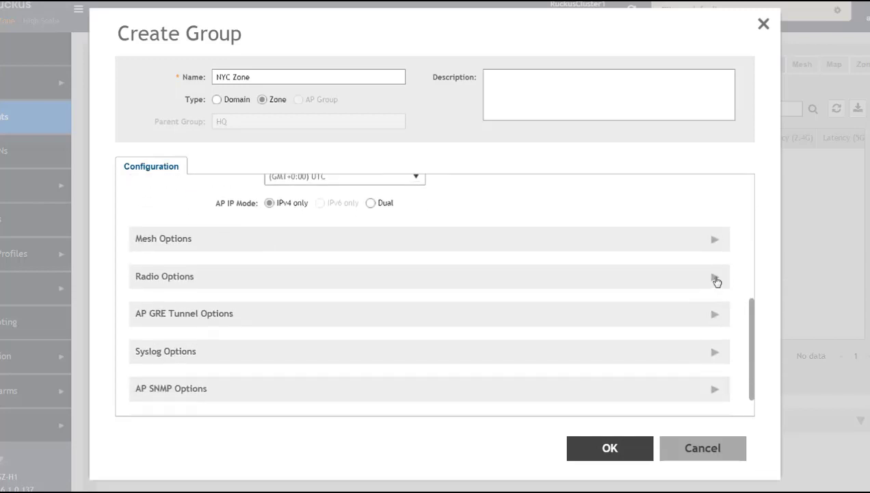
pyautogui.click(710, 278)
pyautogui.scroll(-1, 702, 286)
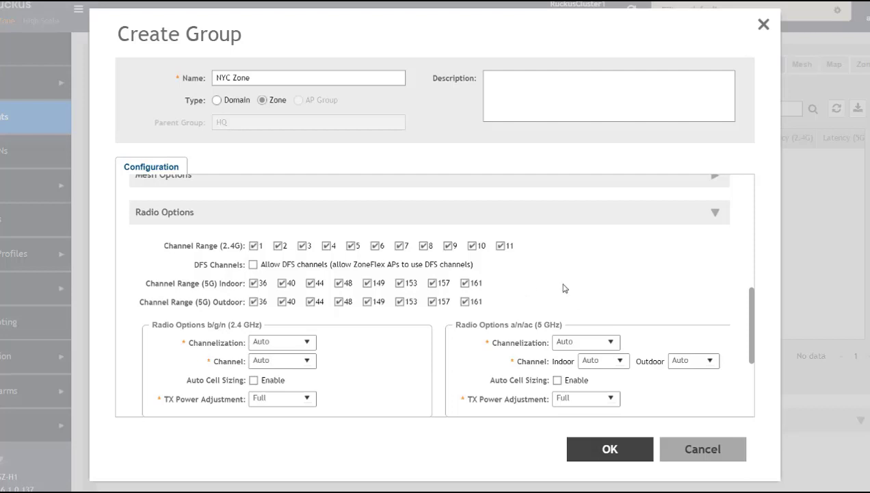
pyautogui.moveTo(752, 311); pyautogui.dragTo(753, 199)
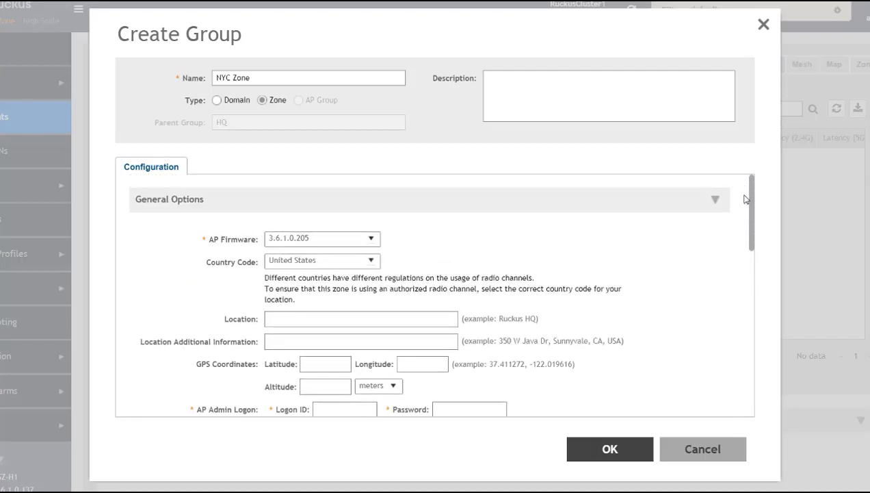
pyautogui.click(374, 262)
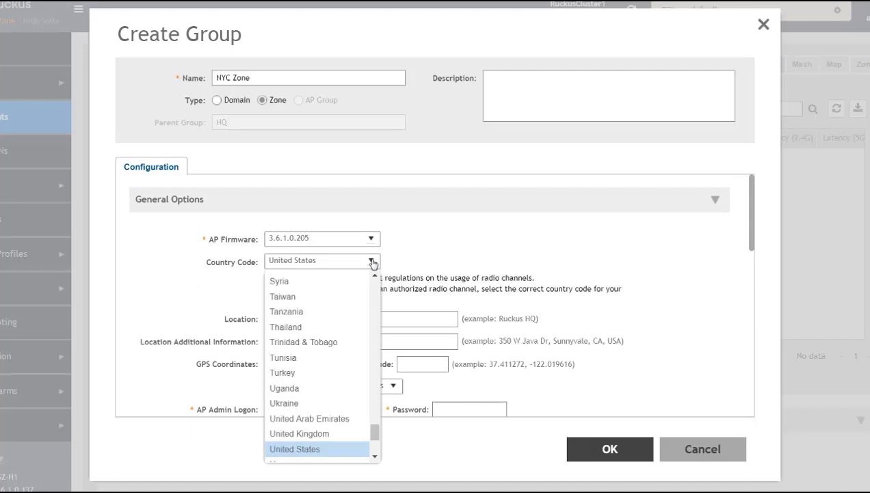
pyautogui.click(309, 299)
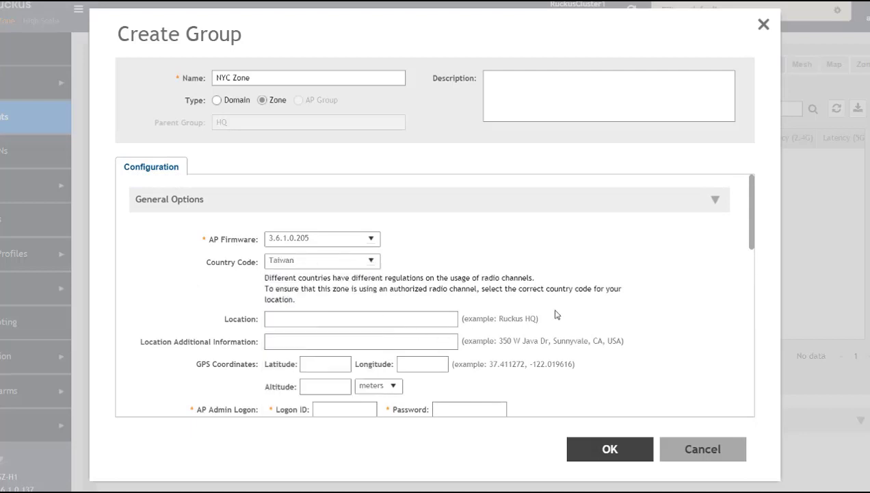
pyautogui.moveTo(752, 238); pyautogui.dragTo(758, 351)
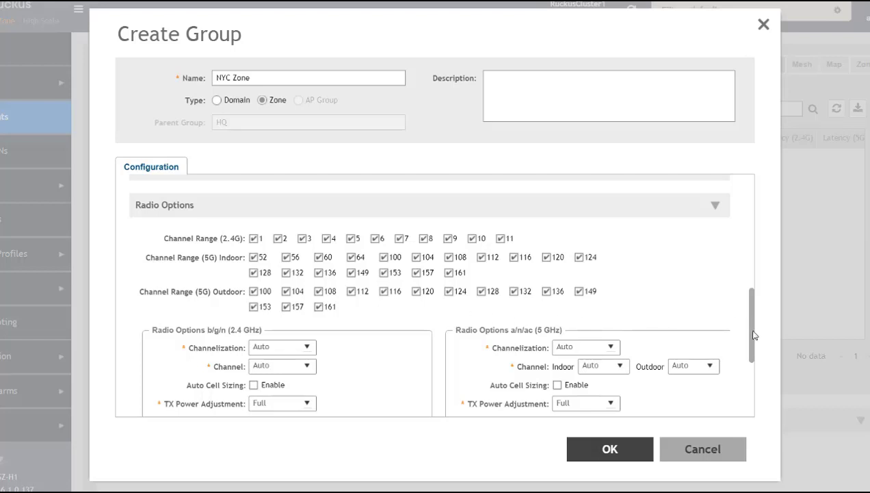
pyautogui.moveTo(752, 329); pyautogui.dragTo(755, 217)
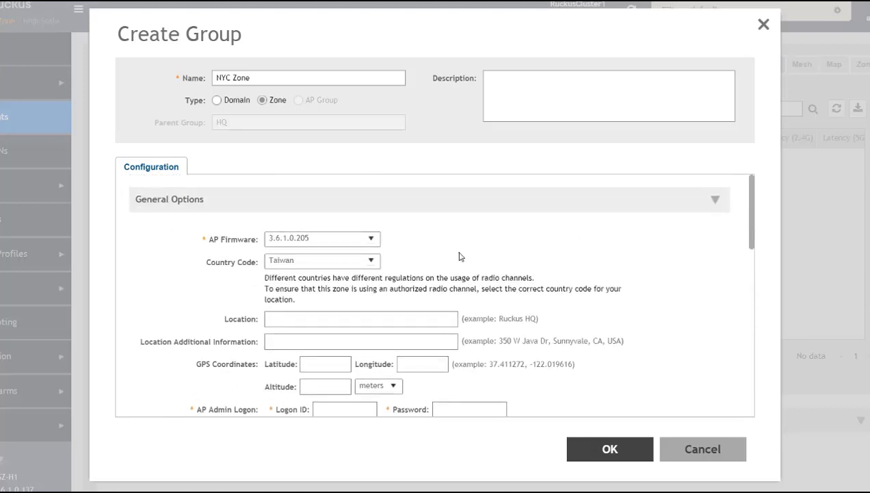
pyautogui.click(372, 261)
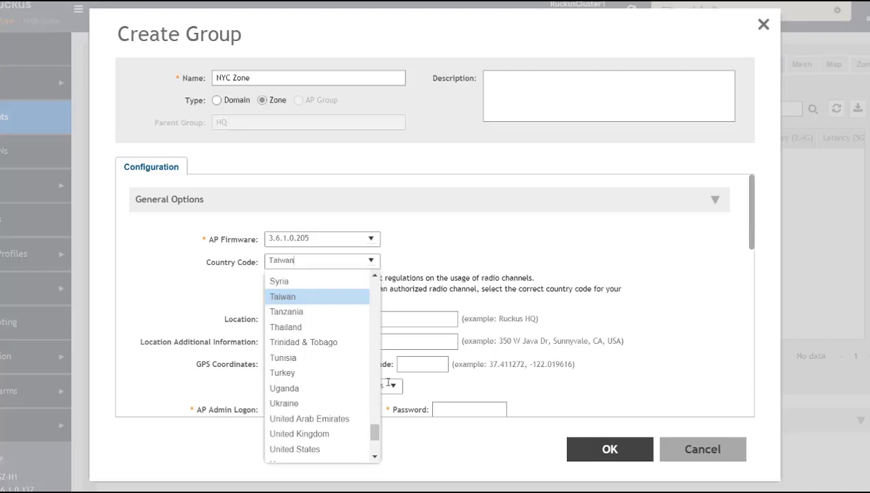
pyautogui.click(331, 450)
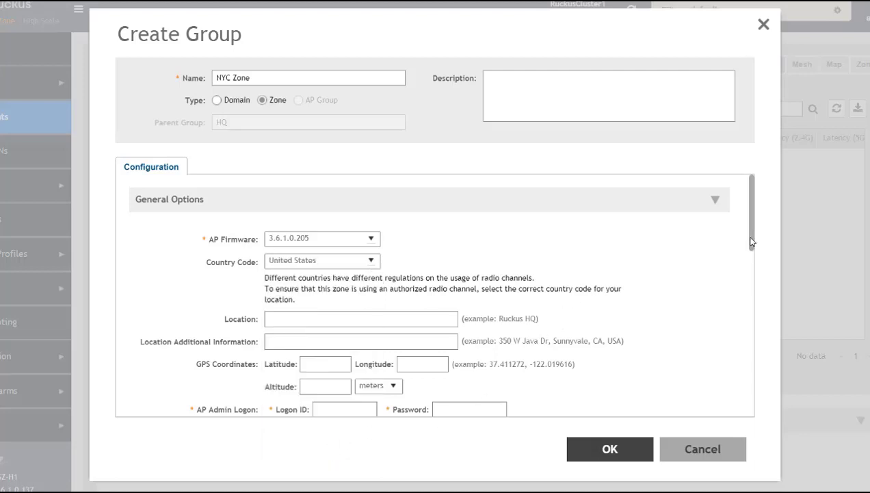
pyautogui.moveTo(749, 241); pyautogui.dragTo(748, 276)
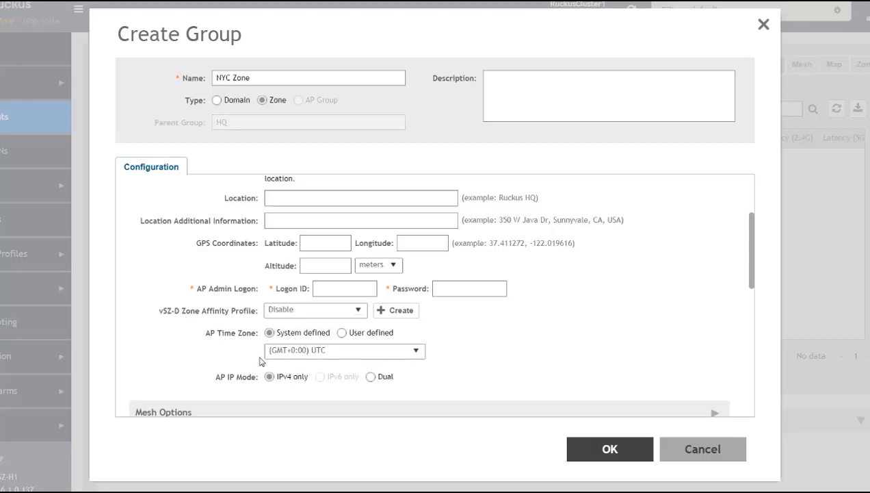
# Step: Choose (GMT-5:00) America/New_York as the NYC Zone's AP time zone, replacing America/Los_Angeles
pyautogui.click(419, 351)
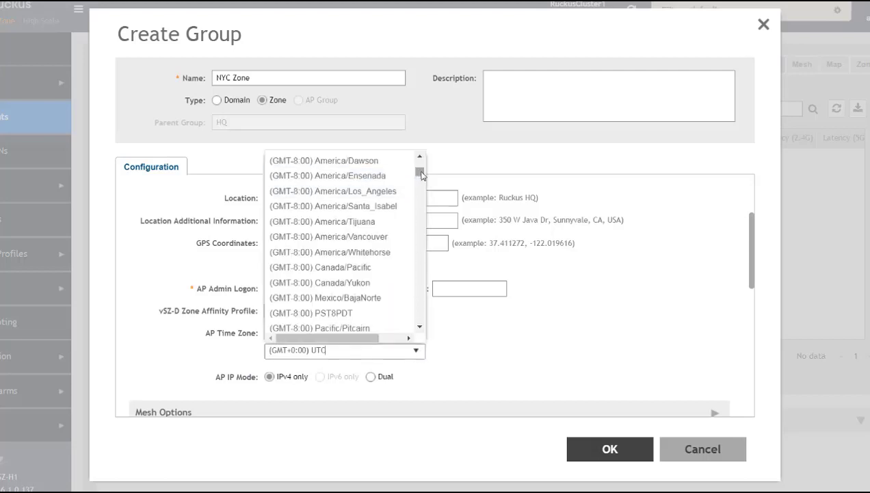
pyautogui.click(333, 191)
pyautogui.click(419, 353)
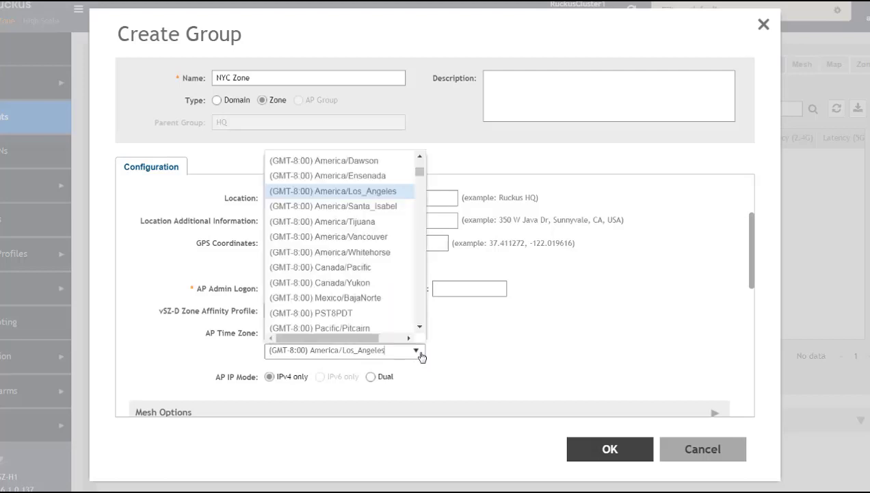
pyautogui.scroll(-10, 415, 277)
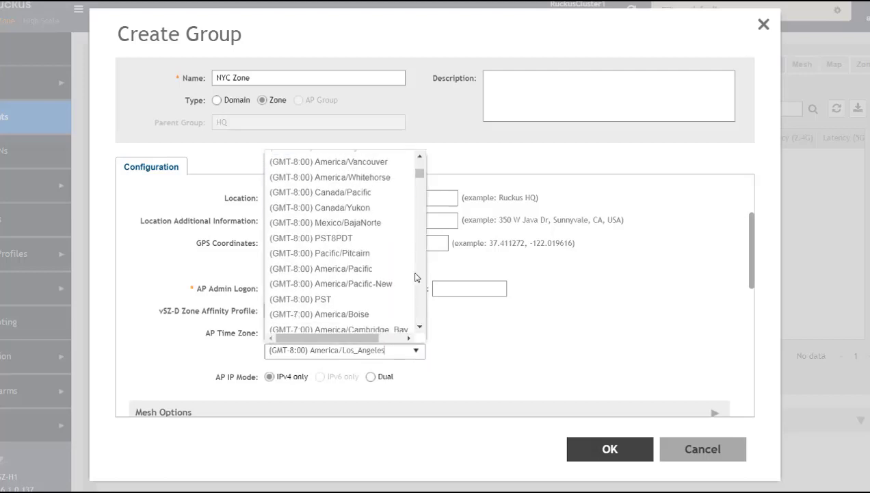
pyautogui.scroll(-8, 414, 280)
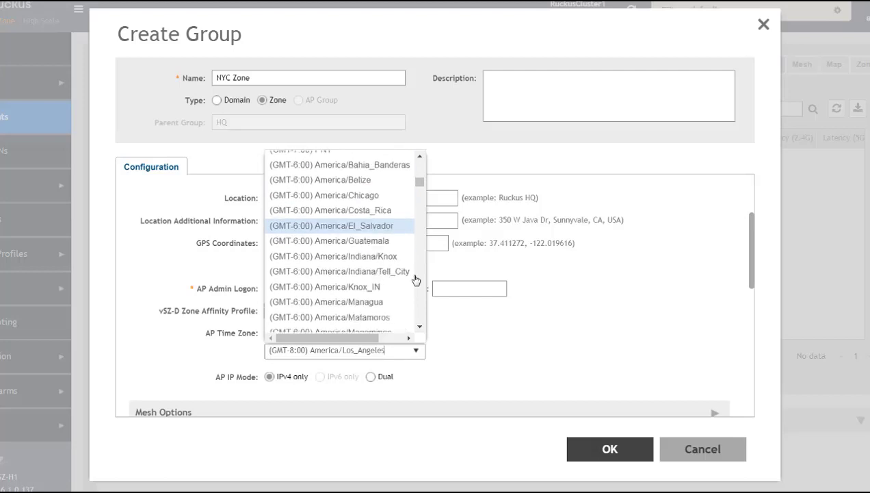
pyautogui.scroll(-10, 411, 285)
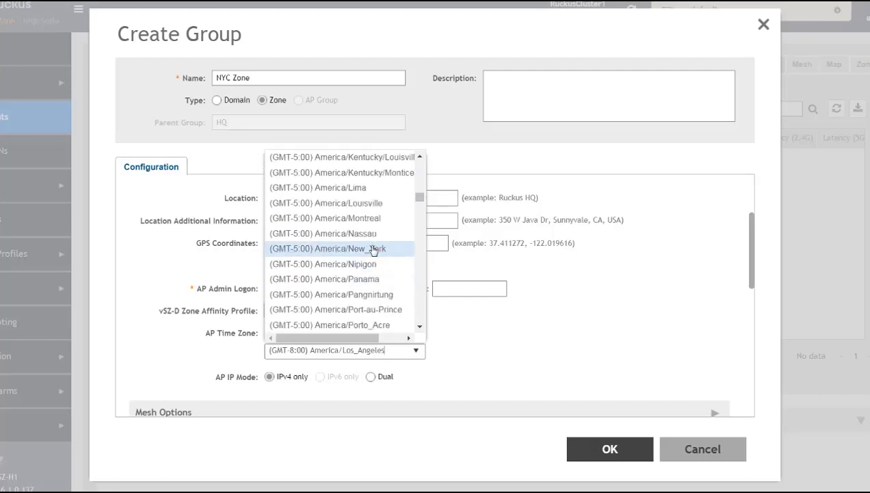
pyautogui.click(374, 249)
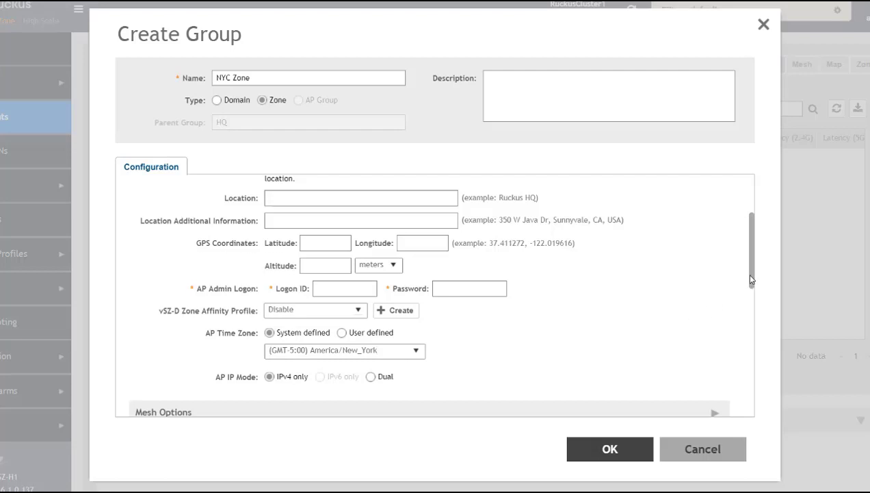
# Step: Collapse General Options, open Mesh Options, and leave zone mesh networking disabled after toggling it
pyautogui.moveTo(749, 286); pyautogui.dragTo(748, 245)
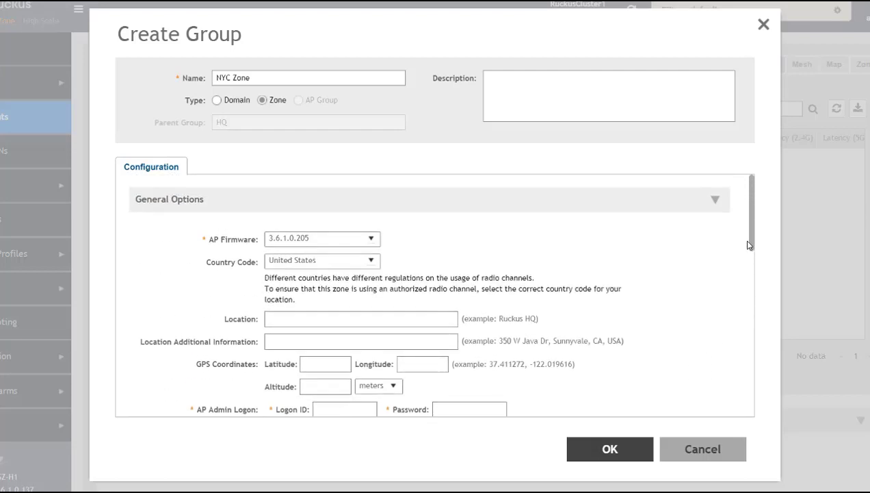
pyautogui.click(711, 199)
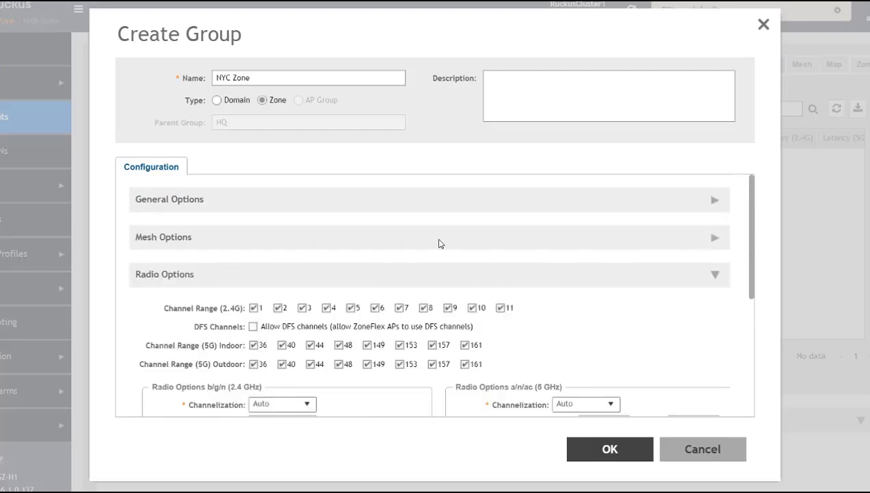
pyautogui.click(712, 239)
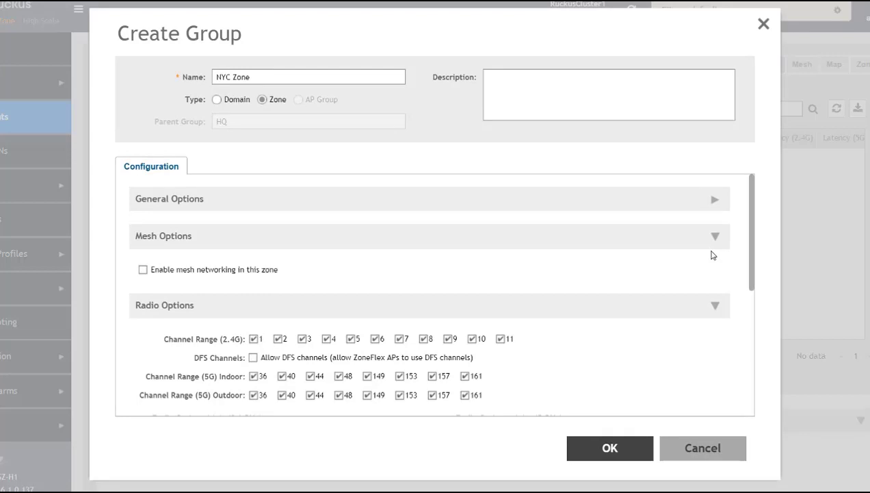
pyautogui.click(143, 270)
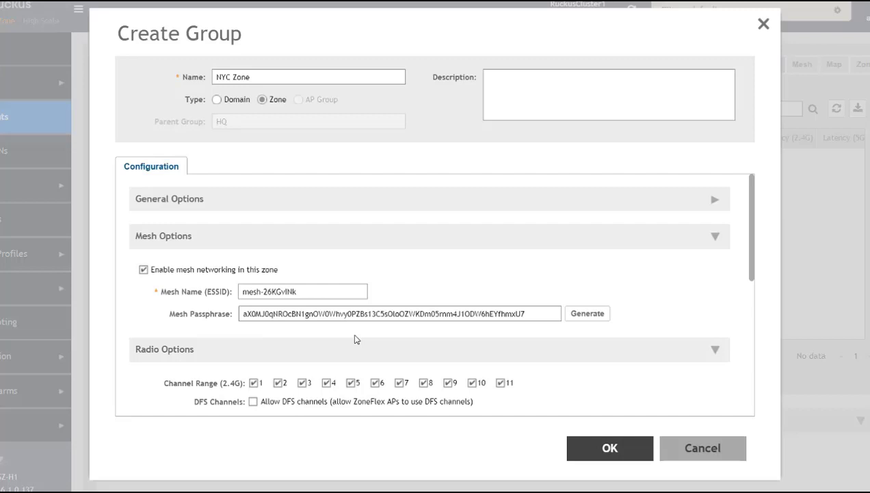
pyautogui.click(143, 269)
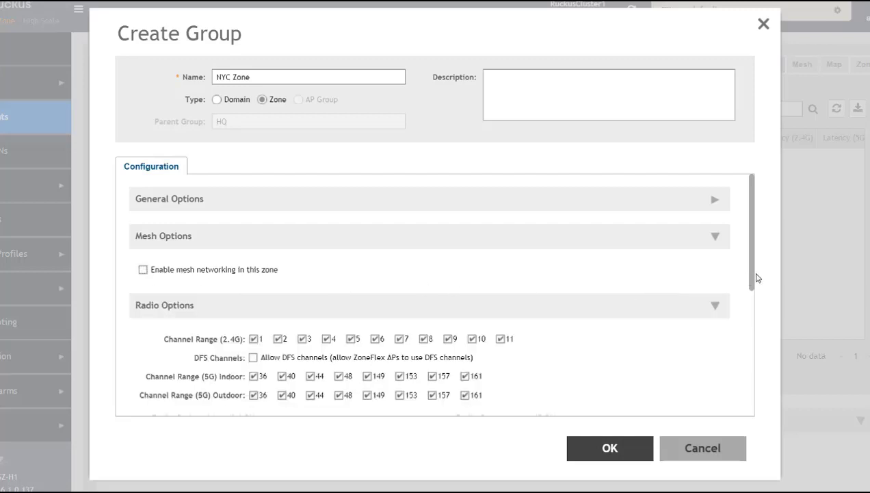
# Step: Collapse Mesh Options and keep channel 10 in the 2.4G channel range (channels 1–11)
pyautogui.click(716, 244)
pyautogui.scroll(-1, 753, 277)
pyautogui.scroll(-2, 753, 277)
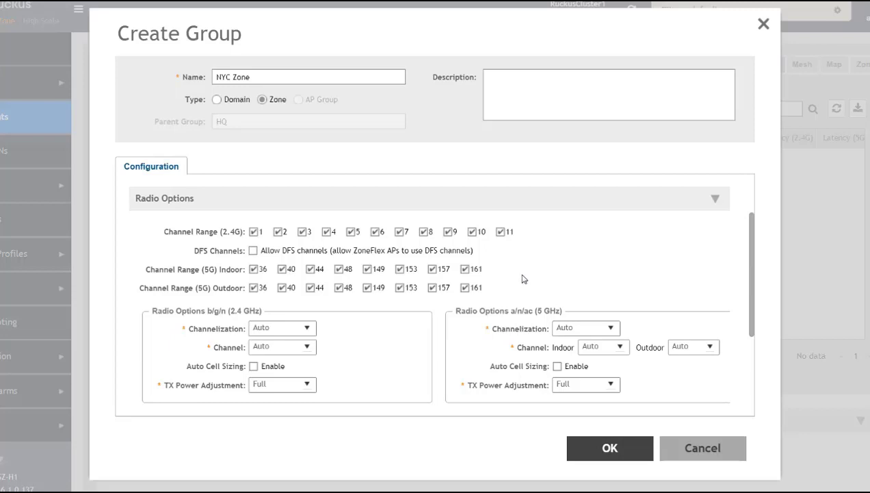
pyautogui.click(472, 232)
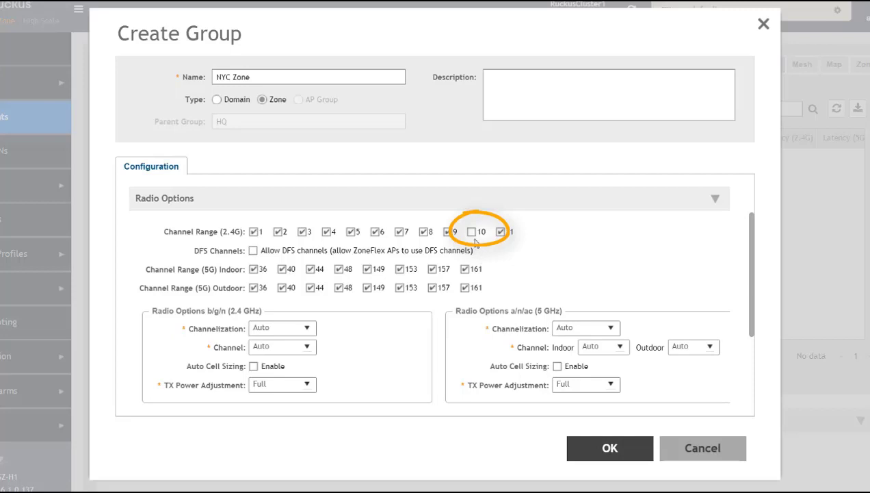
pyautogui.click(472, 232)
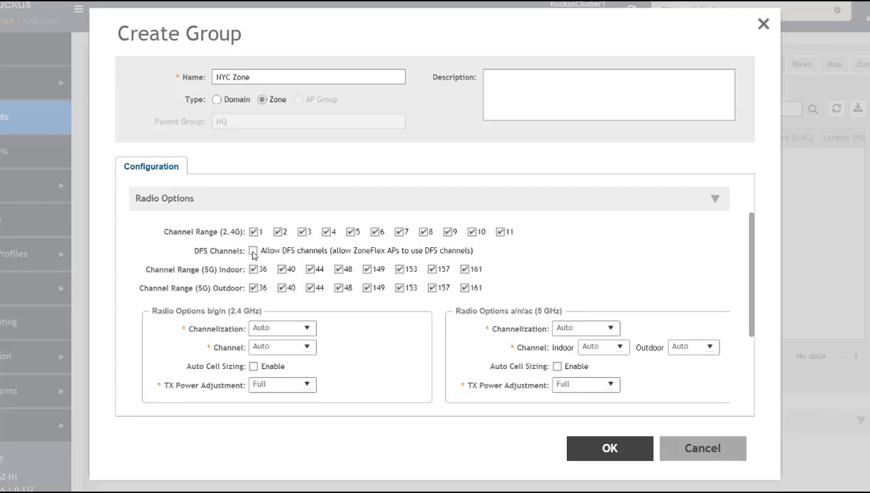
pyautogui.click(253, 250)
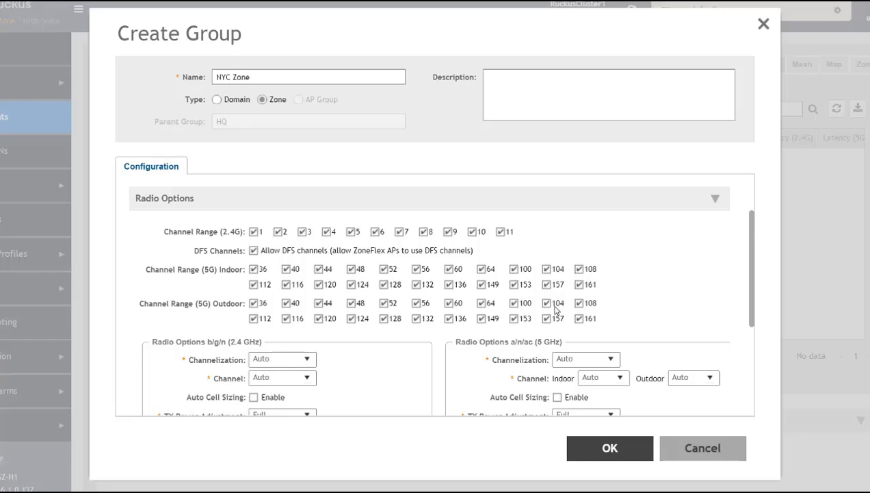
pyautogui.click(253, 251)
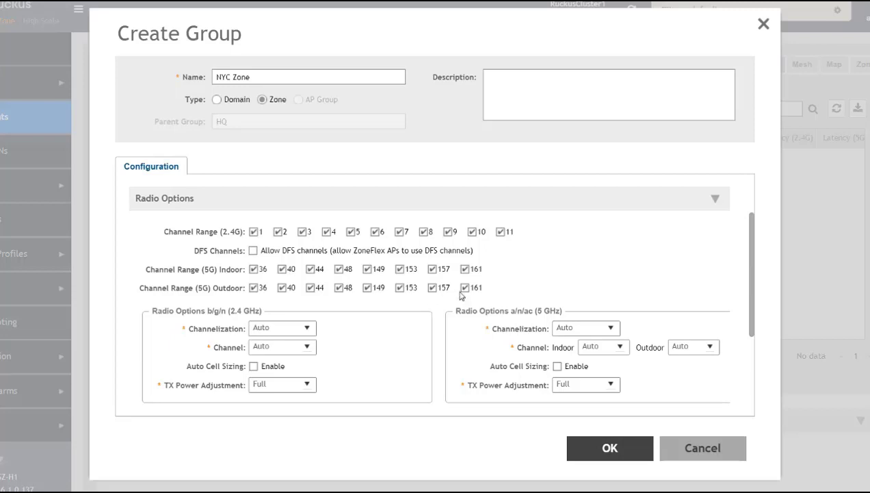
# Step: Keep the 2.4 GHz channelization unchanged and the 2.4 GHz channel on Auto
pyautogui.moveTo(753, 294); pyautogui.dragTo(754, 342)
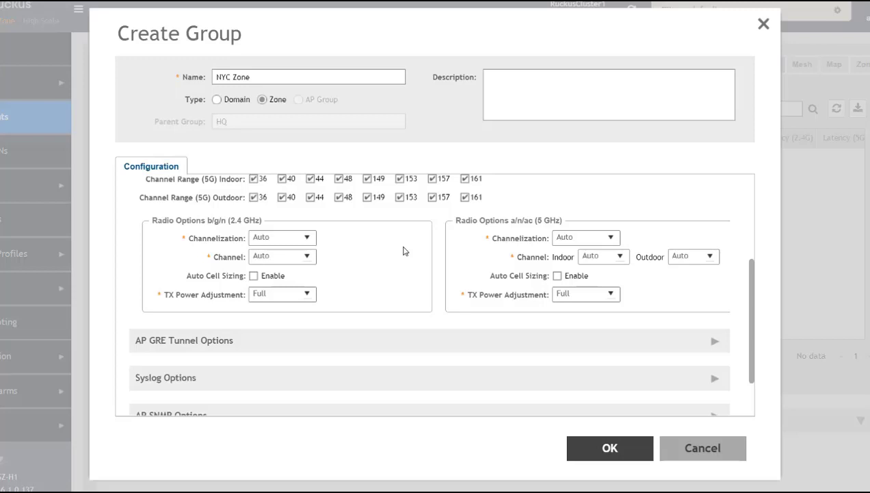
pyautogui.click(308, 239)
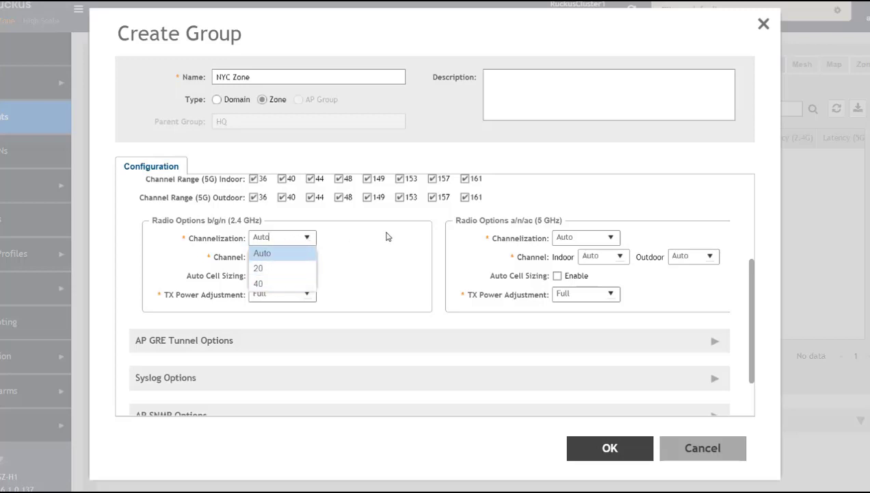
pyautogui.click(345, 240)
pyautogui.click(311, 263)
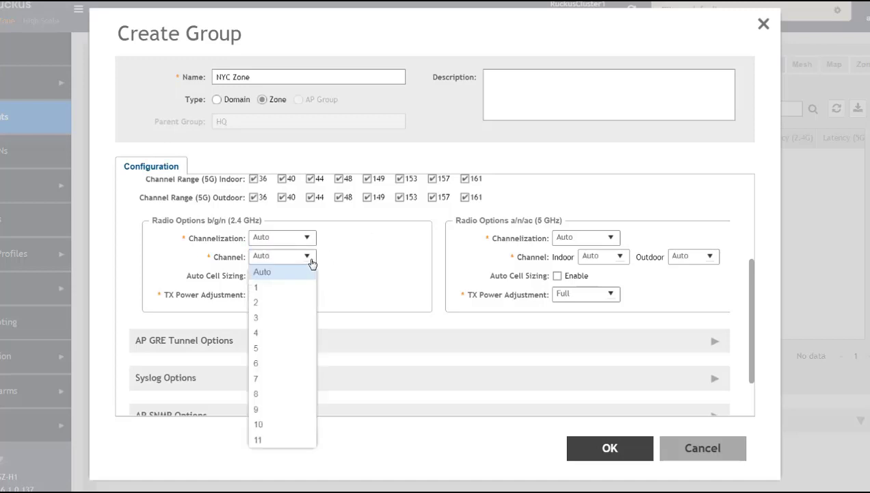
pyautogui.click(368, 252)
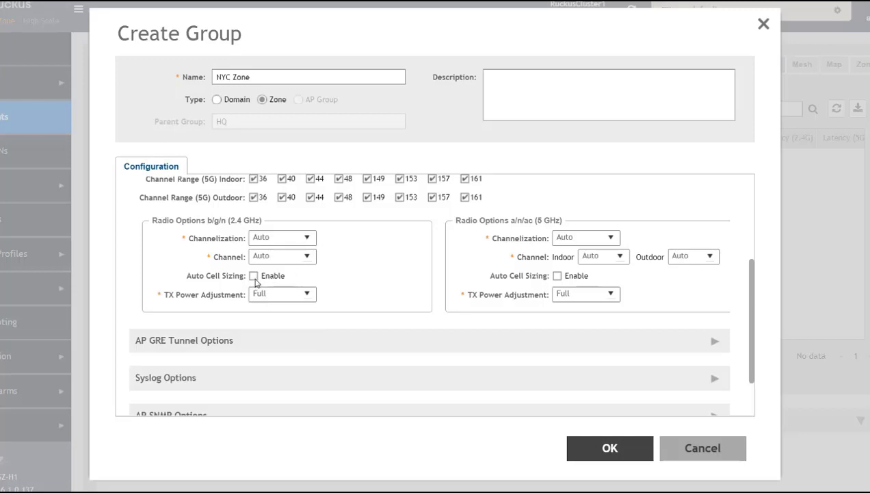
# Step: Leave 2.4 GHz Auto Cell Sizing disabled and TX Power Adjustment at Full
pyautogui.click(254, 276)
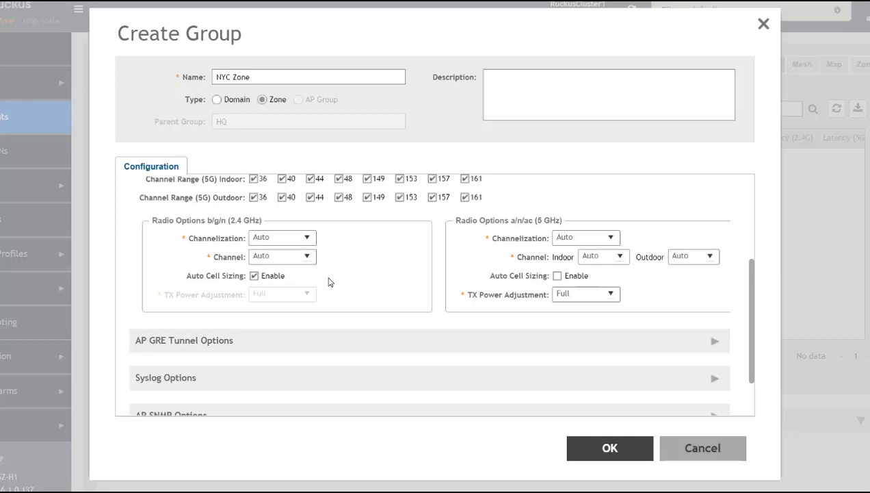
pyautogui.click(254, 277)
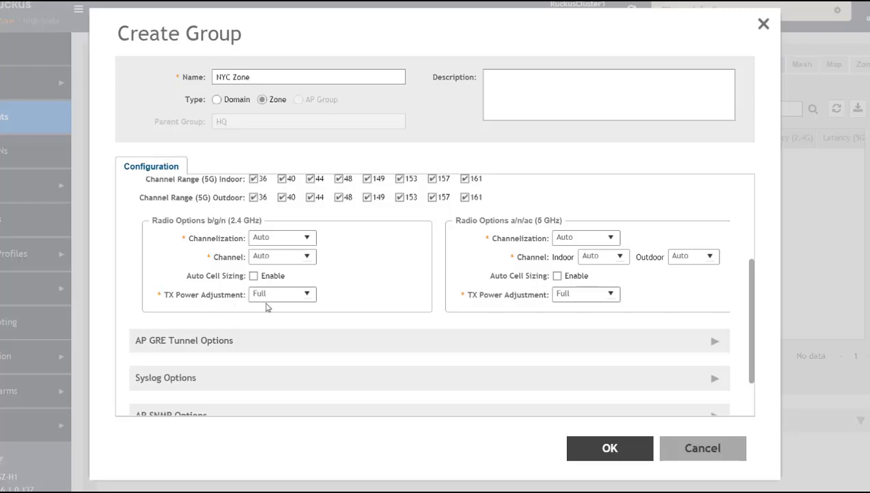
pyautogui.click(307, 294)
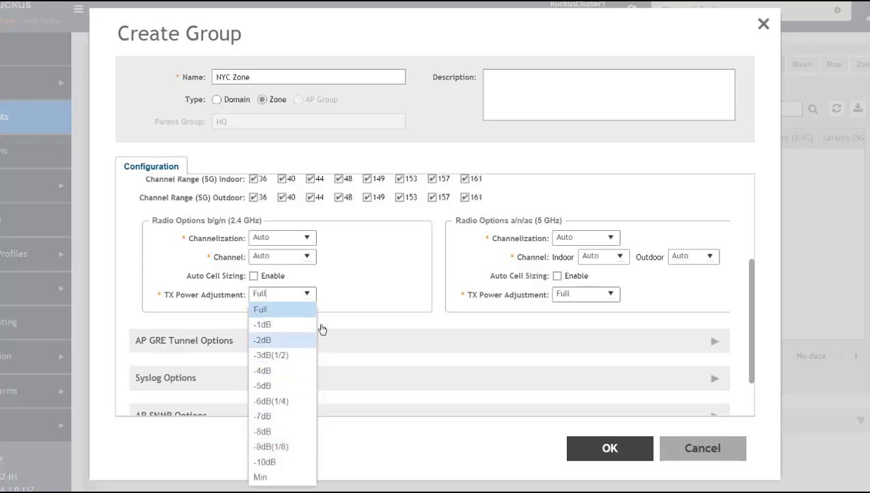
pyautogui.click(368, 297)
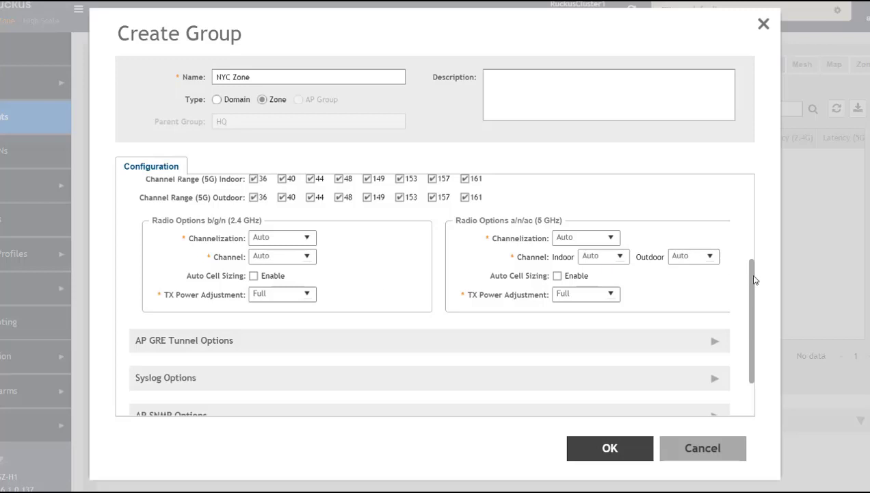
pyautogui.moveTo(755, 280); pyautogui.dragTo(756, 319)
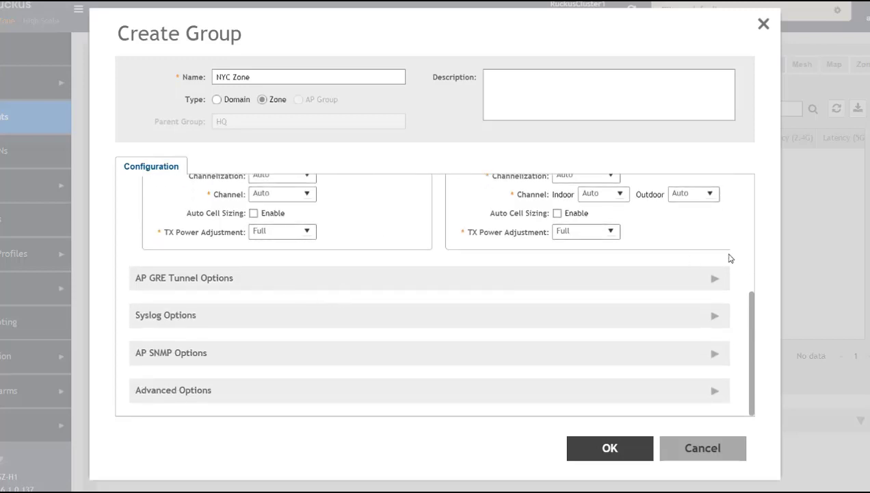
# Step: Expand AP GRE Tunnel Options, keeping tunnel type Ruckus GRE with the Default Tunnel Profile
pyautogui.click(715, 280)
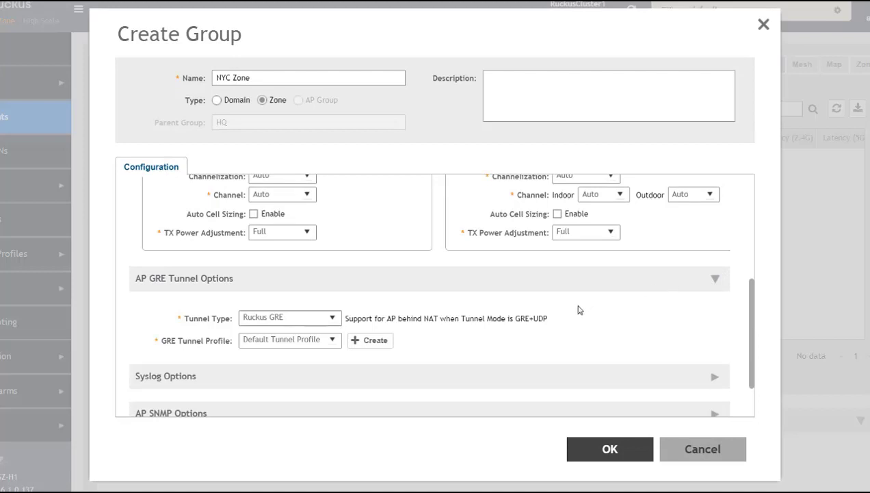
pyautogui.scroll(-2, 578, 310)
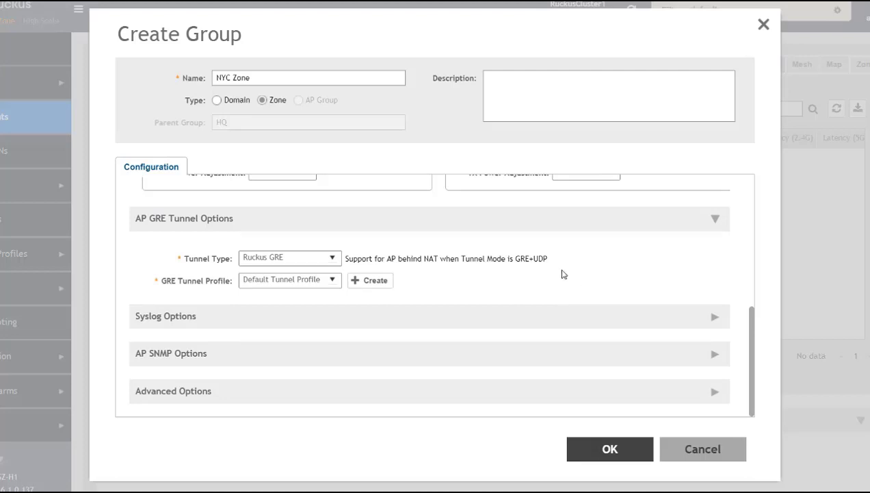
pyautogui.click(334, 259)
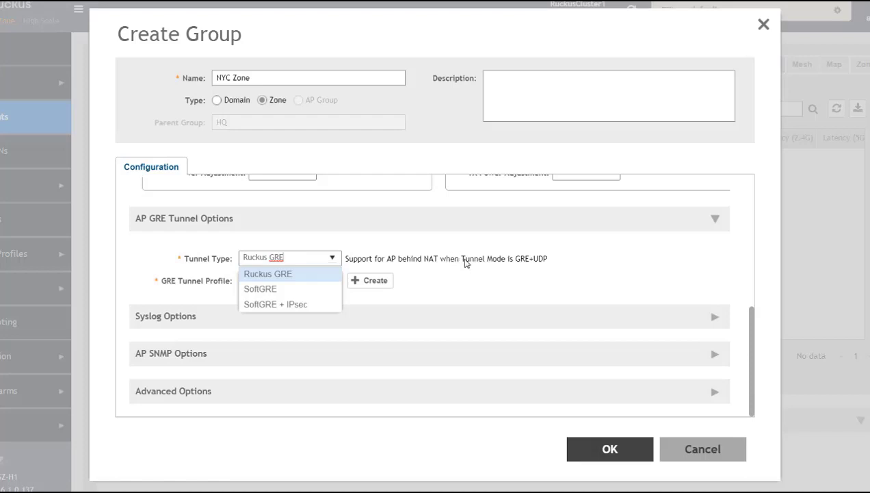
pyautogui.click(414, 244)
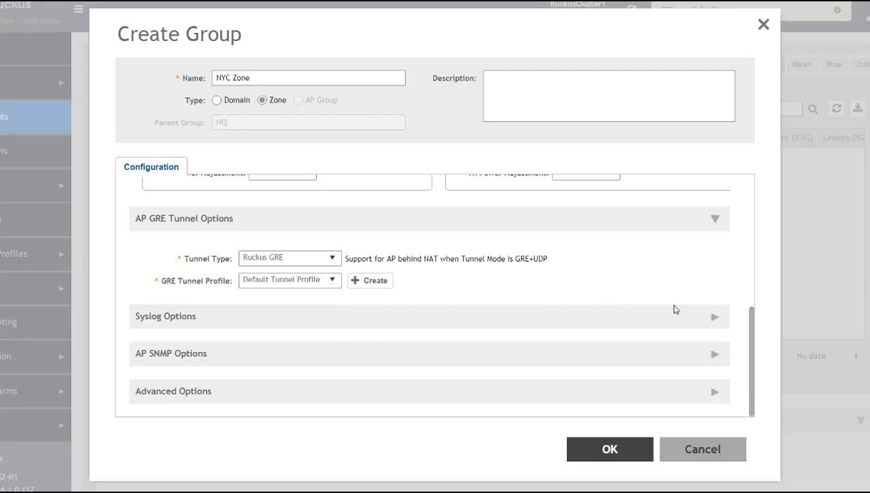
# Step: Enable the external syslog server for zone APs: port 514, Keep Original facility, Error priority
pyautogui.click(715, 319)
pyautogui.scroll(-1, 711, 322)
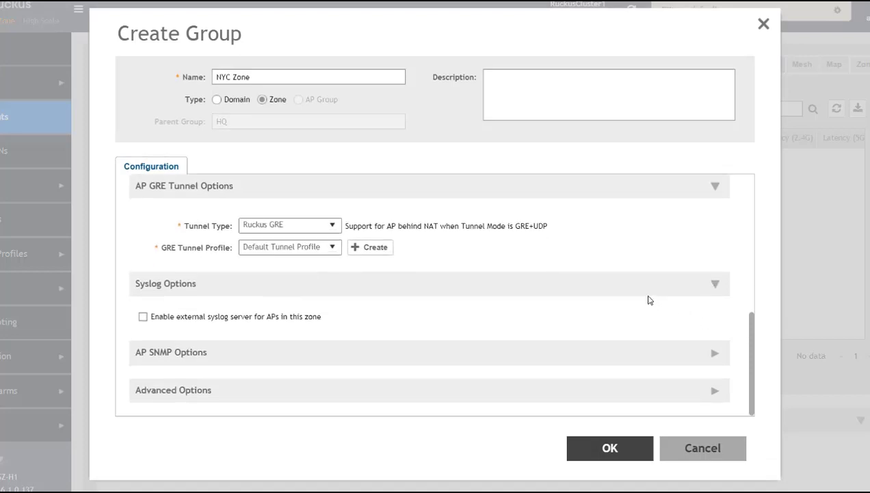
pyautogui.click(143, 317)
pyautogui.scroll(-2, 402, 324)
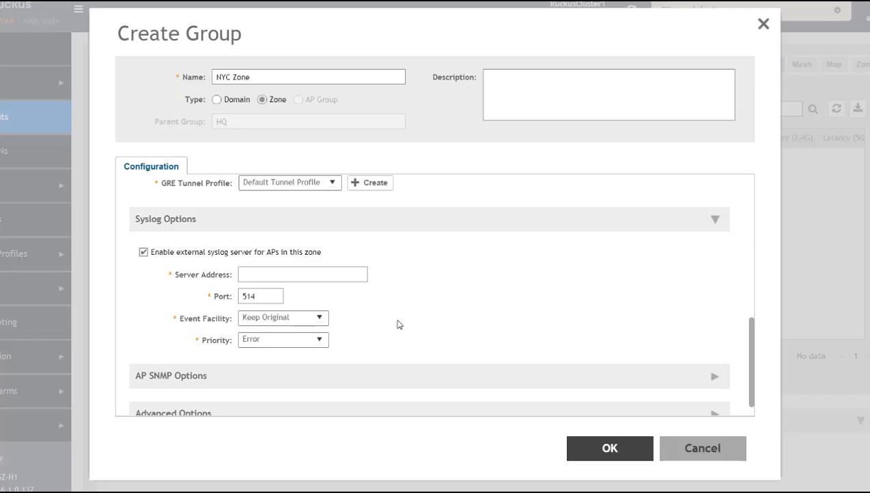
pyautogui.scroll(-1, 400, 323)
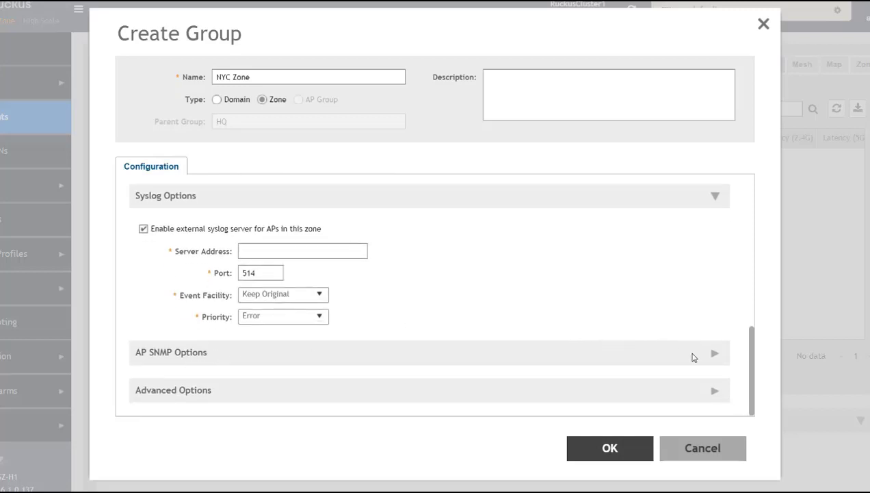
# Step: Expand AP SNMP Options and leave Enable AP SNMP unchecked after toggling it
pyautogui.click(714, 354)
pyautogui.scroll(-3, 578, 321)
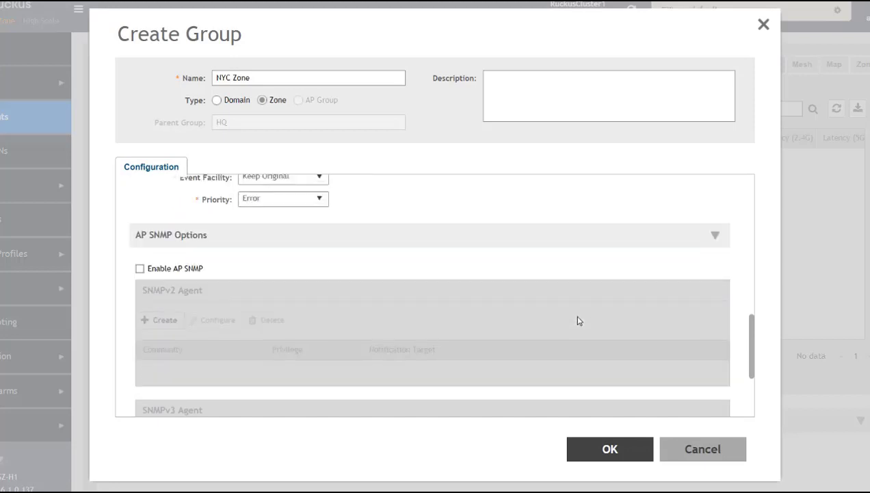
pyautogui.click(140, 193)
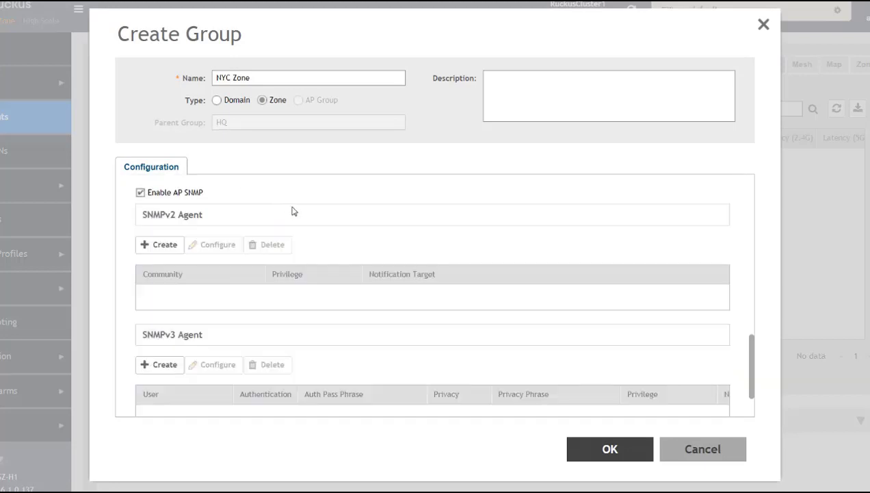
pyautogui.scroll(3, 328, 233)
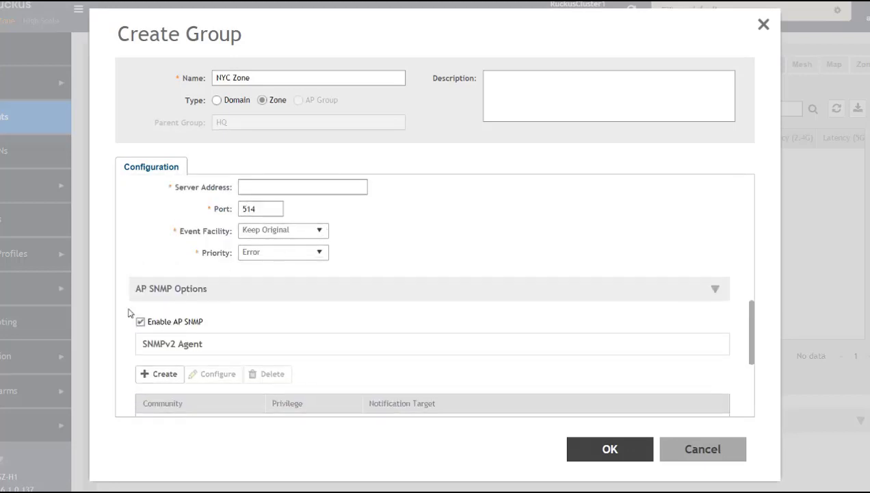
pyautogui.click(140, 322)
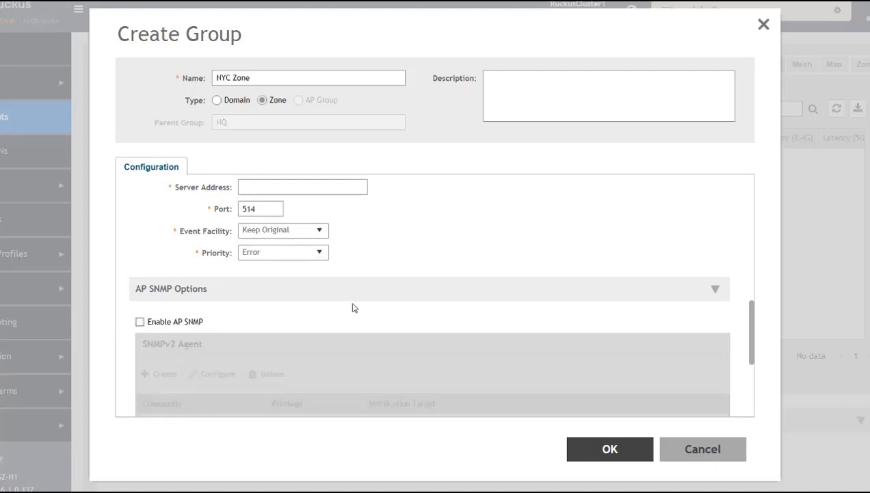
# Step: Expand the zone's Advanced Options section
pyautogui.scroll(-3, 371, 293)
pyautogui.scroll(-2, 371, 294)
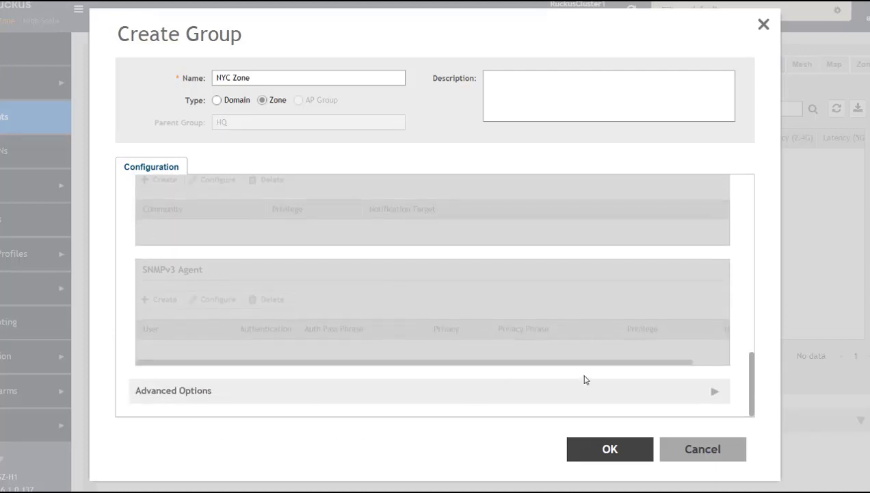
pyautogui.click(714, 394)
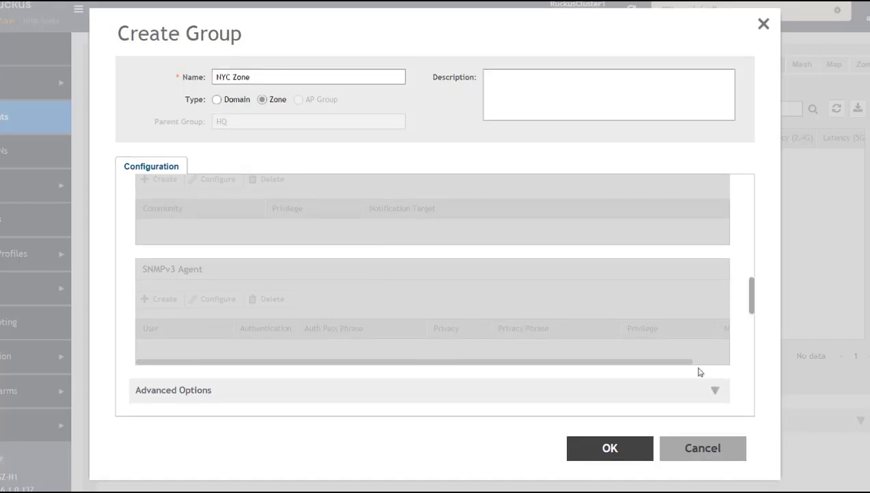
# Step: Review Advanced Options, with the SNMPv3 agent list empty, and collapse it unchanged
pyautogui.scroll(-6, 671, 321)
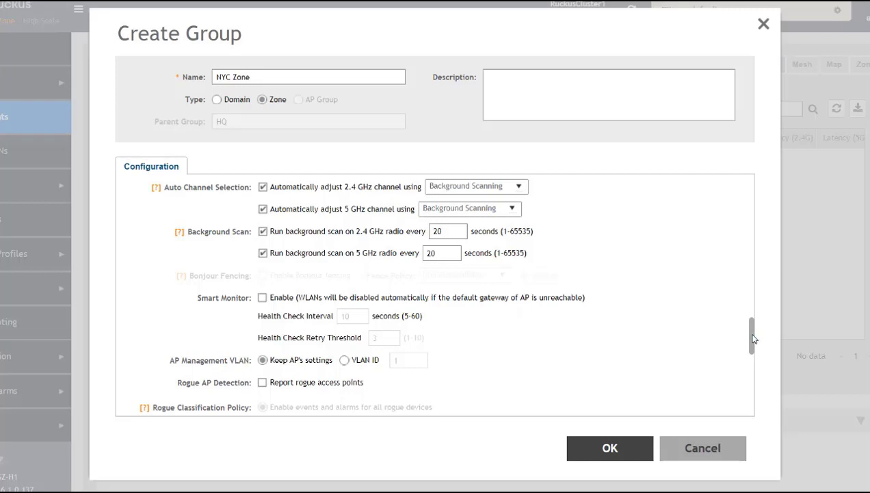
pyautogui.moveTo(752, 334); pyautogui.dragTo(751, 314)
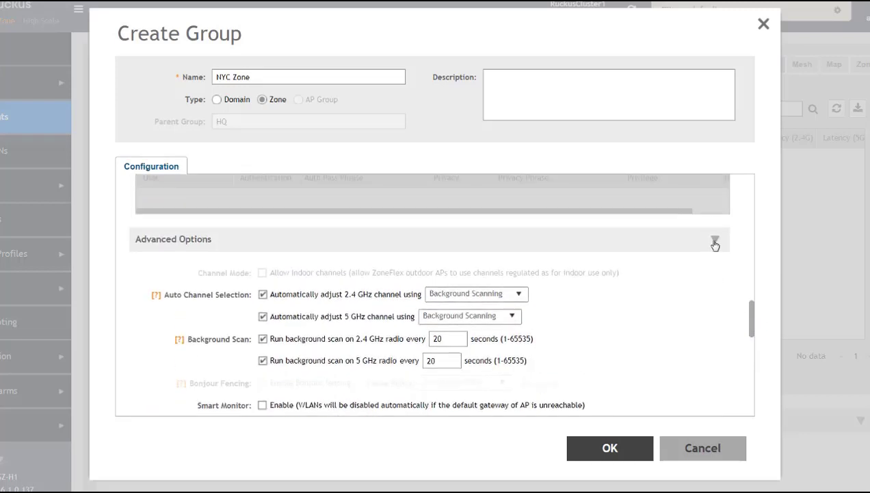
pyautogui.click(715, 243)
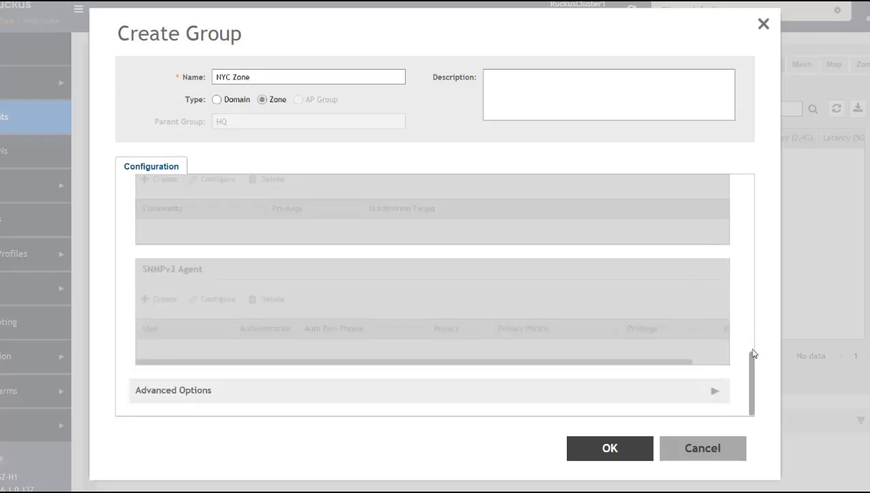
pyautogui.moveTo(753, 353); pyautogui.dragTo(754, 334)
# Step: Collapse the AP SNMP Options and Syslog Options sections
pyautogui.click(713, 226)
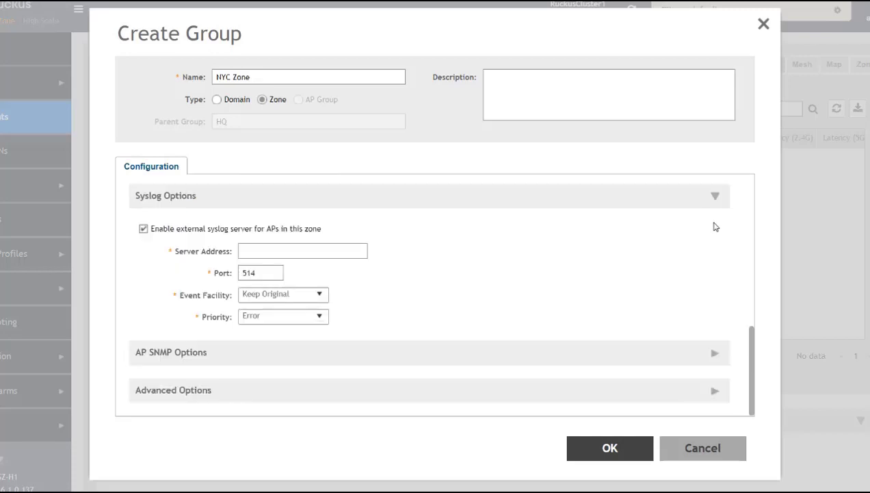
pyautogui.click(714, 200)
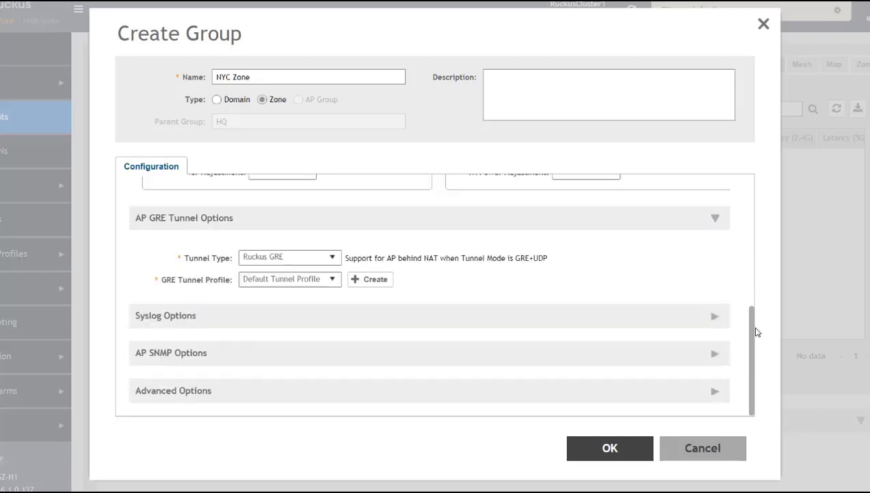
pyautogui.moveTo(753, 291); pyautogui.dragTo(748, 189)
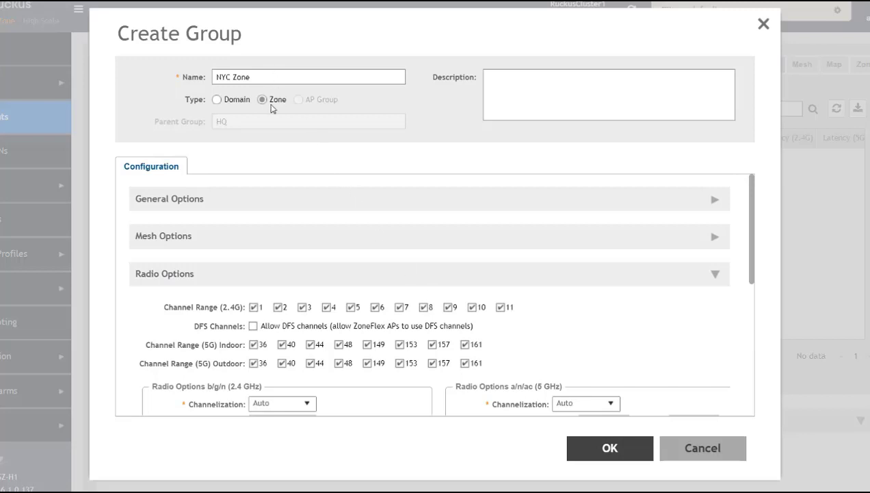
# Step: Expand General Options and enter the AP admin logon ID and password
pyautogui.click(641, 209)
pyautogui.scroll(-1, 420, 289)
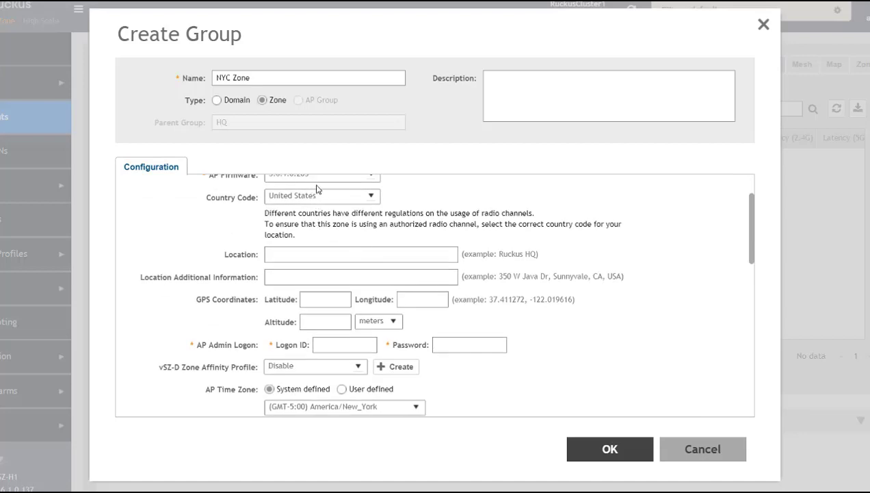
pyautogui.scroll(1, 316, 193)
pyautogui.scroll(-1, 346, 224)
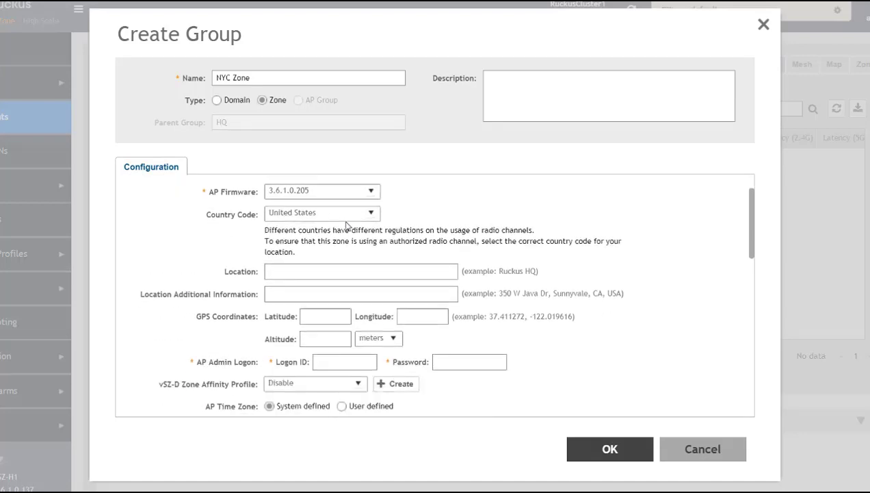
pyautogui.scroll(-2, 347, 226)
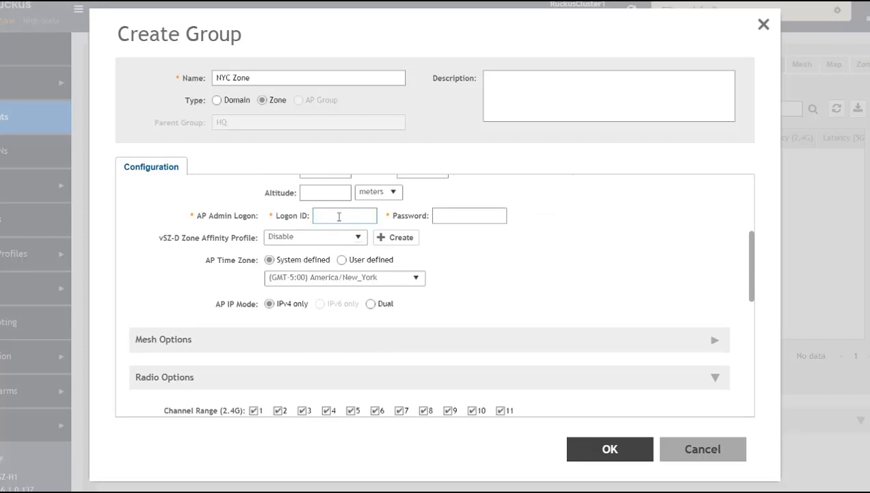
# Step: Save the NYC Zone, then expand HQ so NYC Zone appears beside Staging Zone
pyautogui.click(611, 449)
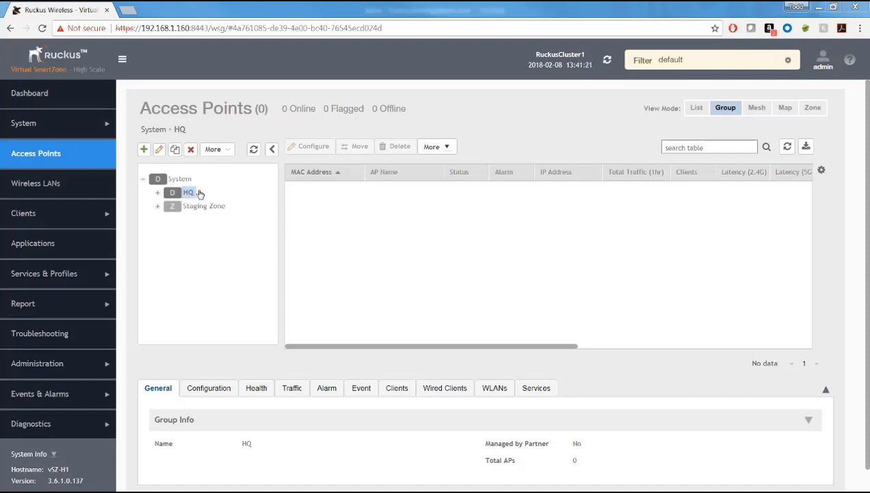
pyautogui.click(159, 196)
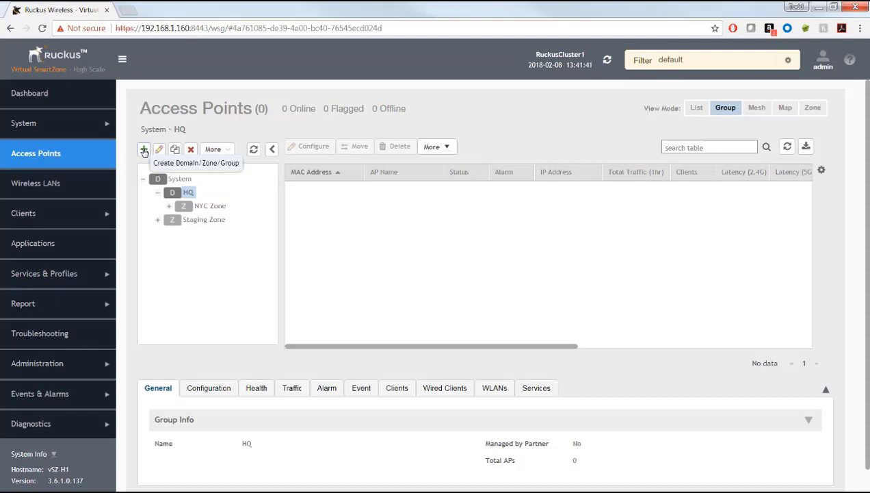
# Step: Begin a new Zone under HQ named 'CA Zone' and expand its General Options (firmware 3.6.1.0.205)
pyautogui.click(143, 150)
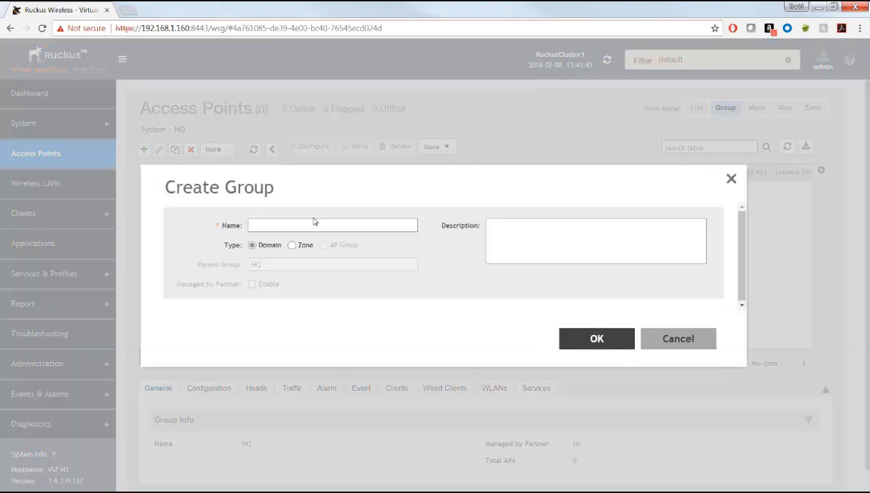
pyautogui.click(286, 247)
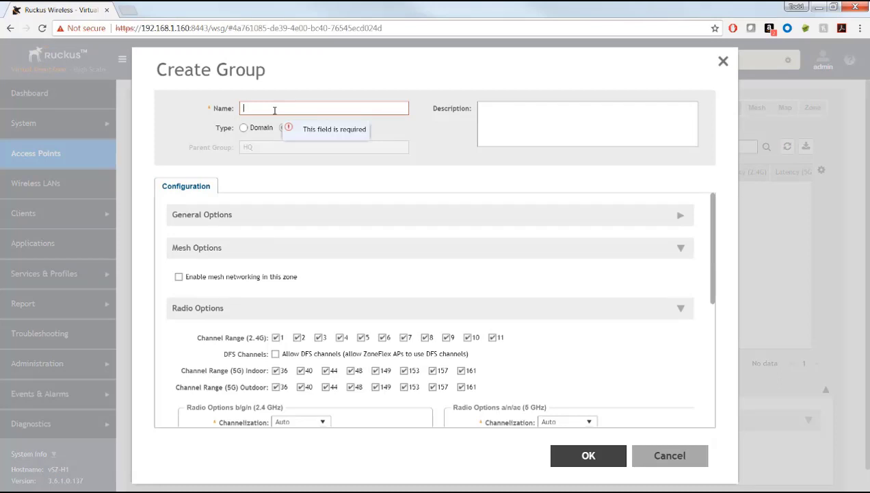
pyautogui.write('CA ZOne')
pyautogui.press('BackSpace')
pyautogui.press('BackSpace')
pyautogui.press('BackSpace')
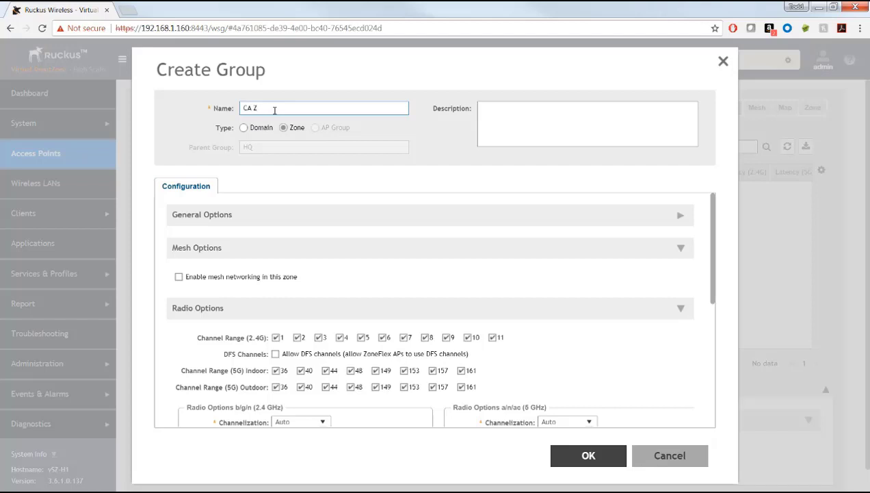
pyautogui.write('one')
pyautogui.click(679, 217)
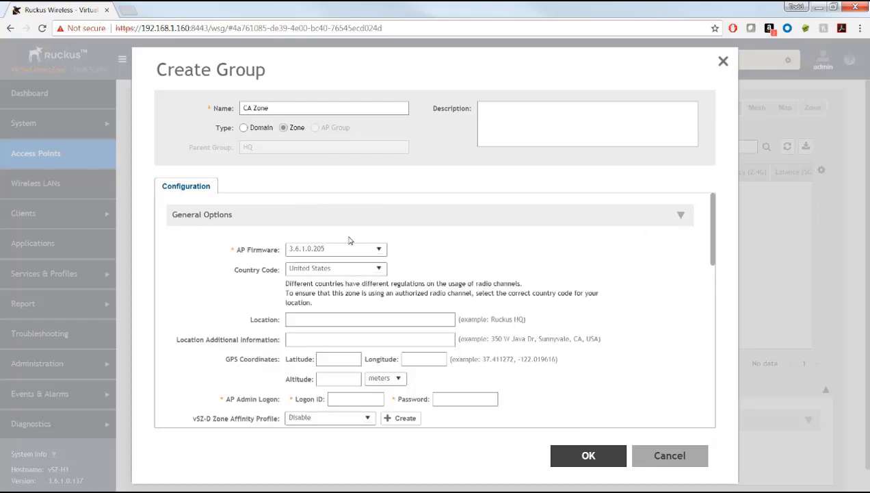
# Step: Fill in the AP admin logon credentials for CA Zone
pyautogui.scroll(-2, 349, 241)
pyautogui.scroll(2, 340, 246)
pyautogui.scroll(-2, 404, 276)
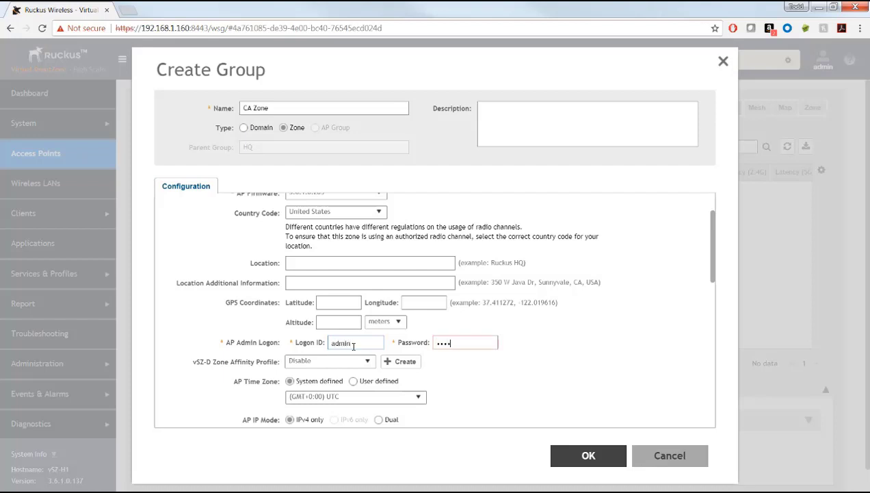
# Step: Set CA Zone's AP time zone to (GMT-8:00) America/Los_Angeles instead of UTC
pyautogui.click(420, 399)
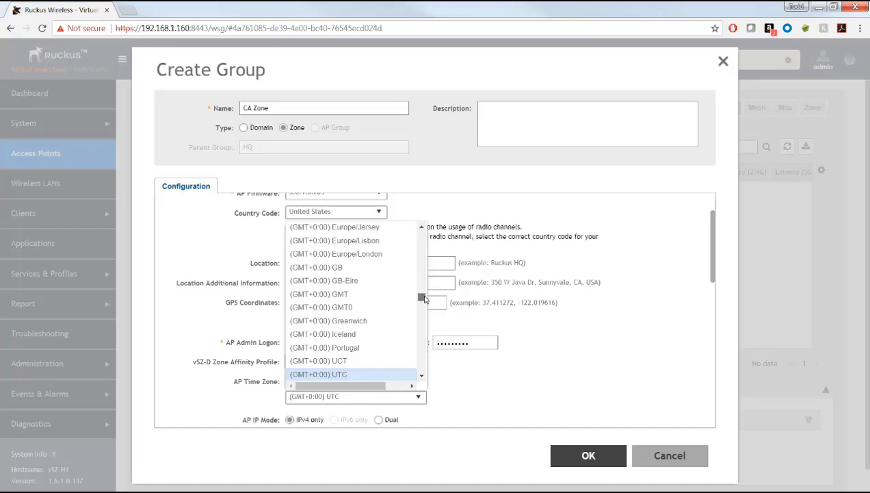
pyautogui.moveTo(422, 301); pyautogui.dragTo(428, 240)
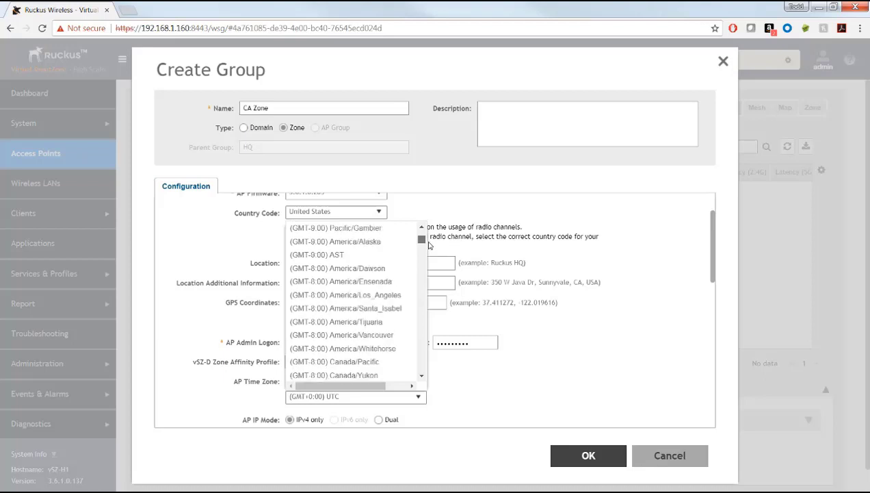
pyautogui.click(384, 298)
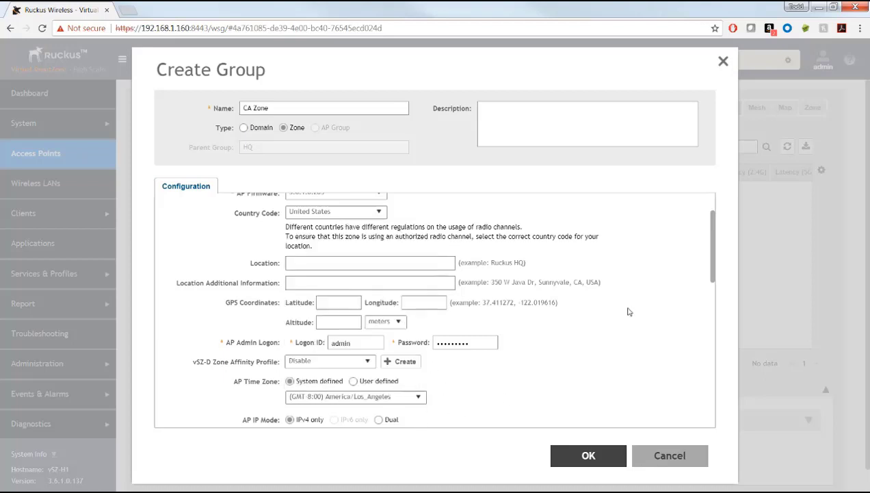
pyautogui.scroll(-3, 703, 256)
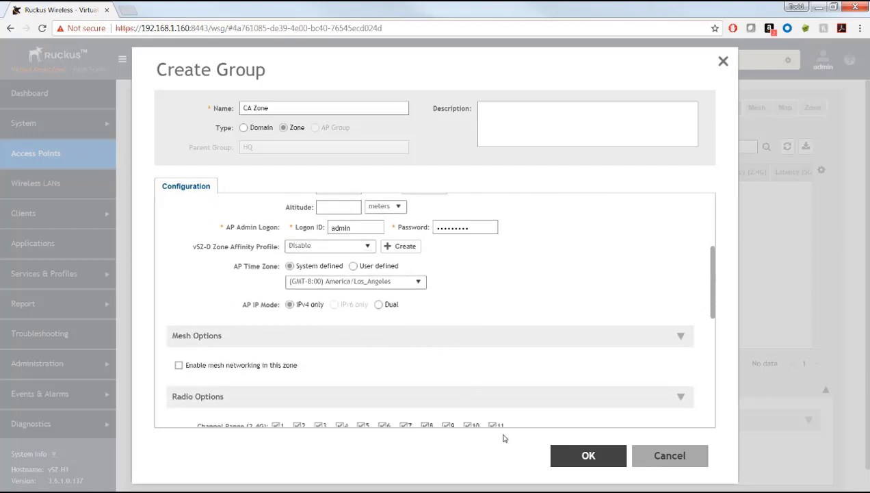
# Step: Save CA Zone and expand HQ to show it next to NYC Zone with 0 APs
pyautogui.click(588, 456)
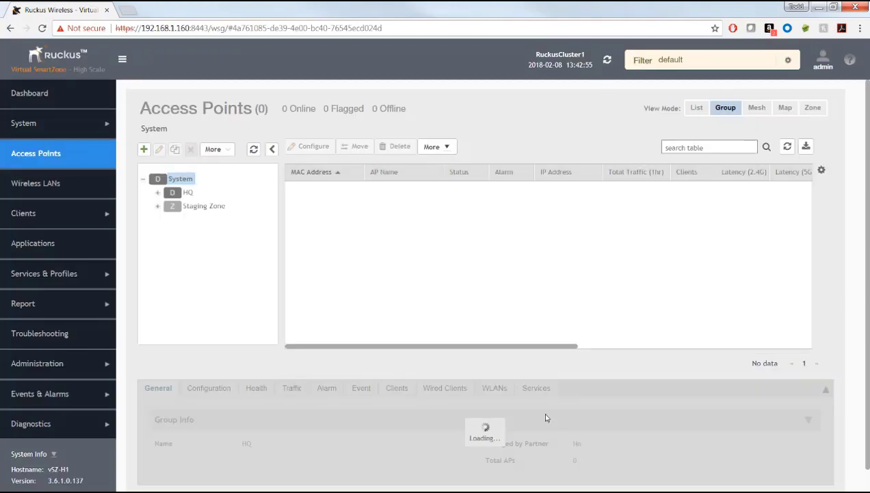
pyautogui.click(157, 192)
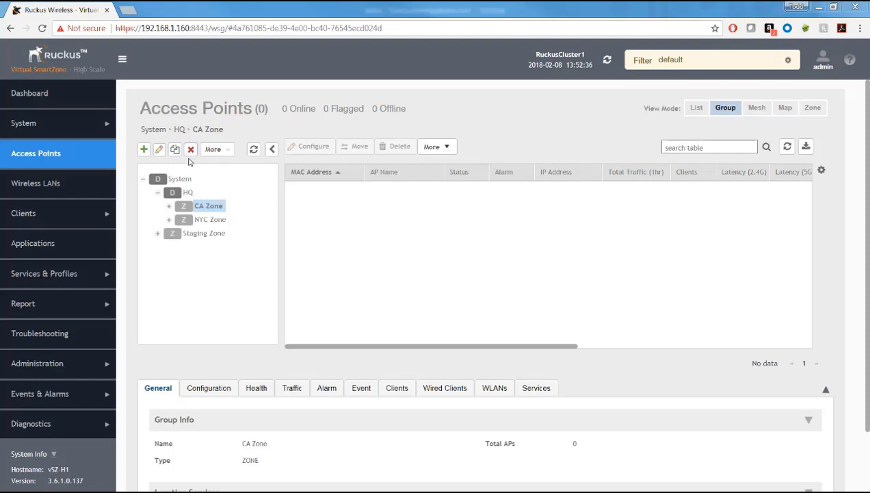
# Step: Move CA Zone from HQ to the System domain and confirm the move
pyautogui.click(230, 150)
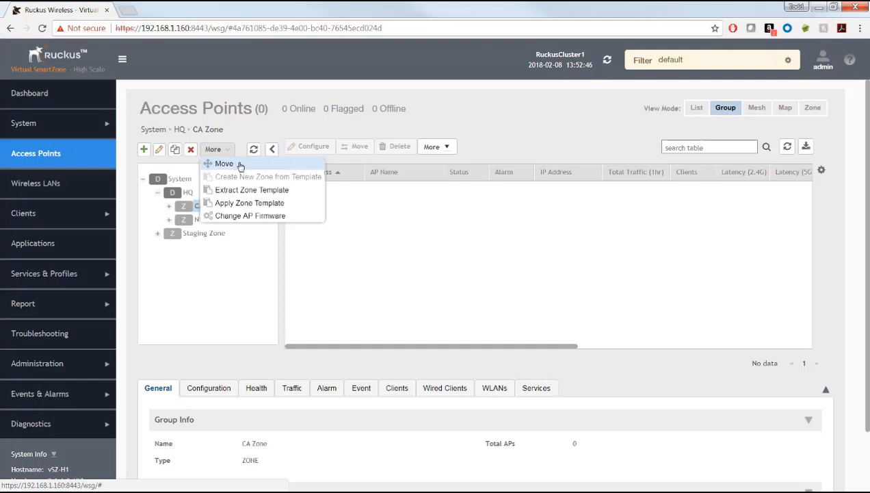
pyautogui.click(264, 258)
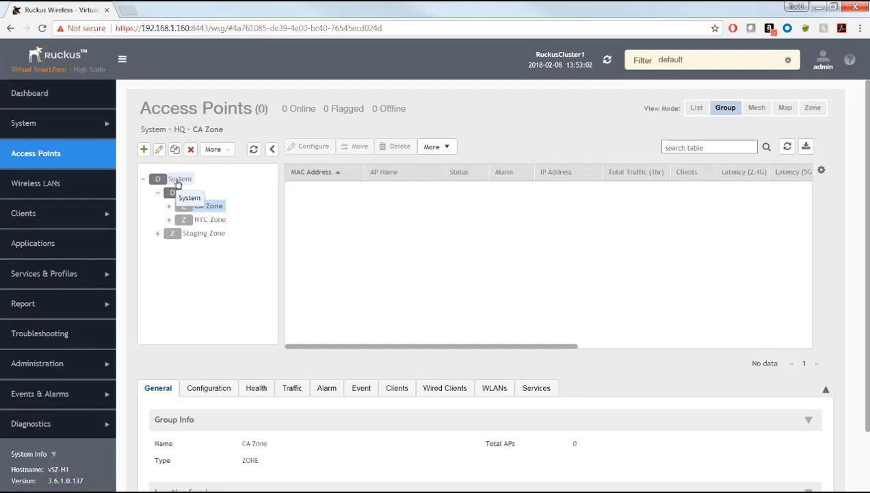
pyautogui.click(225, 149)
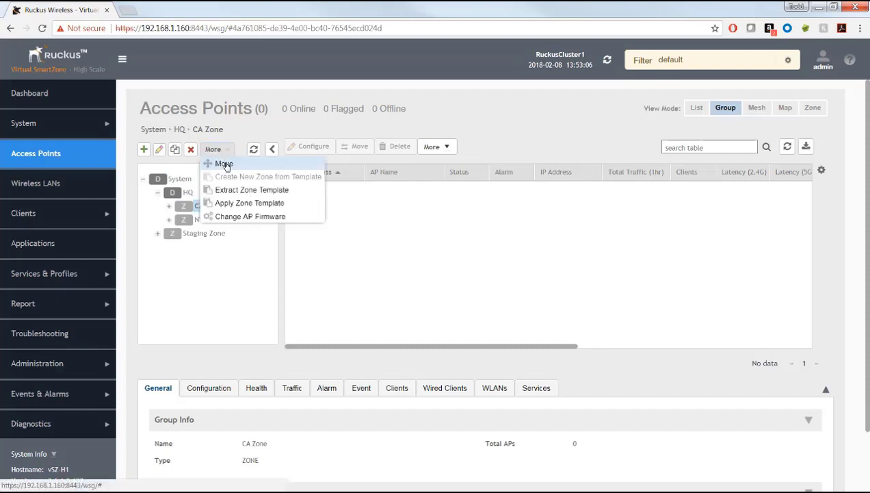
pyautogui.click(224, 164)
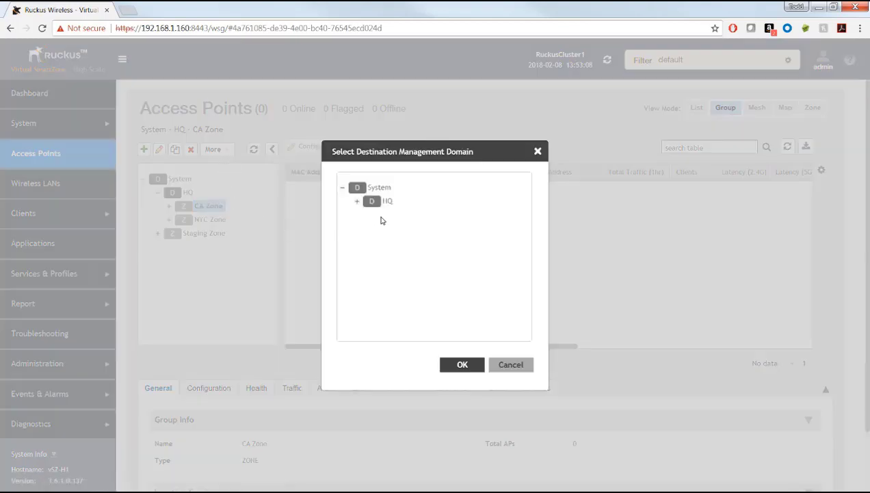
pyautogui.click(375, 188)
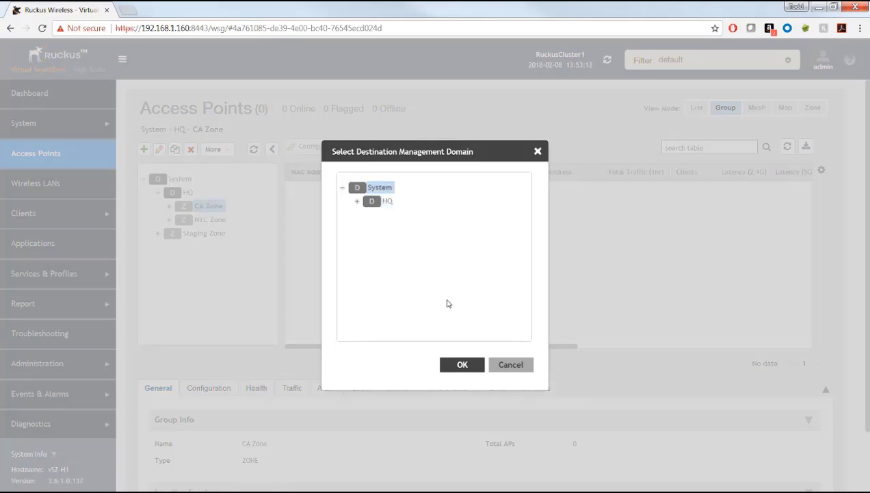
pyautogui.click(462, 366)
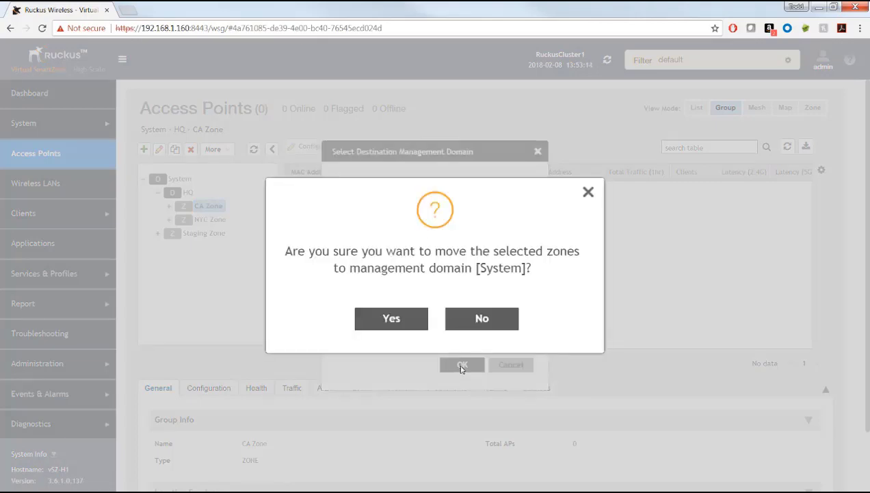
pyautogui.click(390, 319)
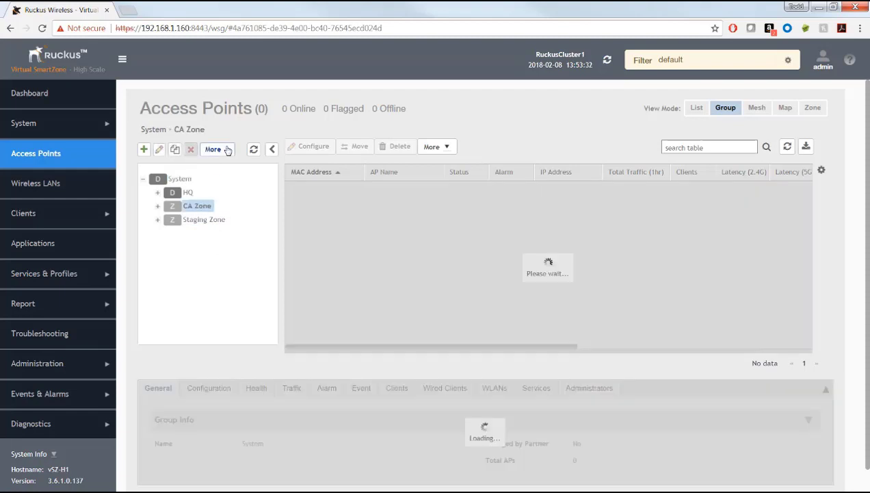
# Step: Move CA Zone back into HQ, then expand HQ and view CA Zone's details
pyautogui.click(227, 150)
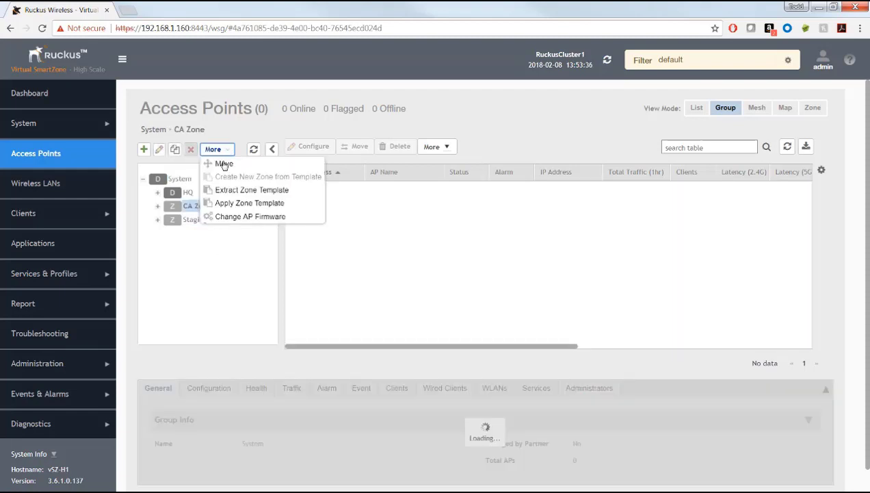
pyautogui.click(224, 164)
pyautogui.click(383, 202)
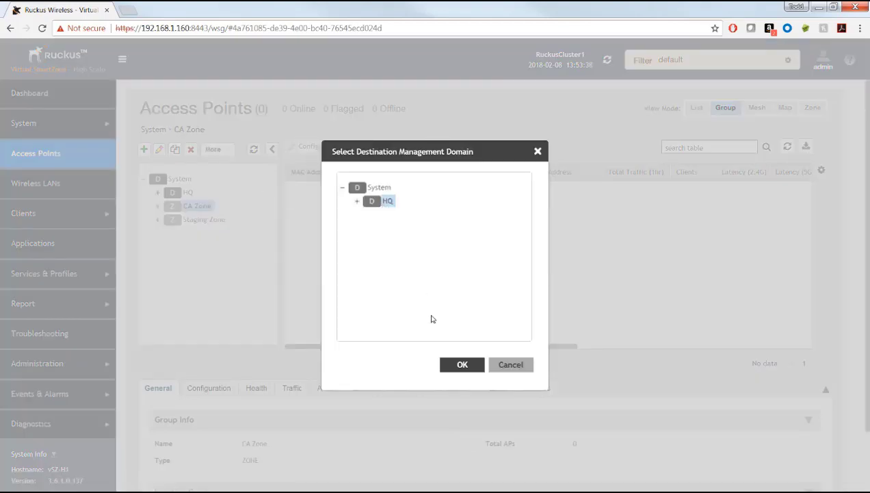
pyautogui.click(462, 364)
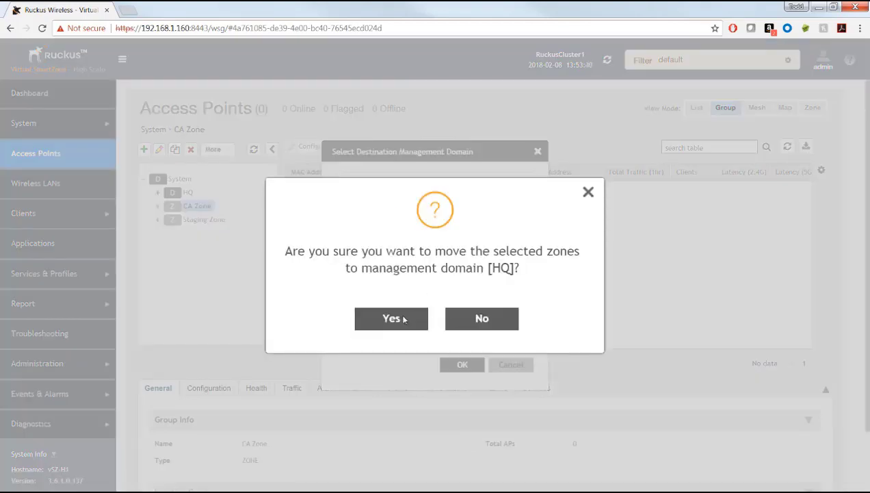
pyautogui.click(403, 319)
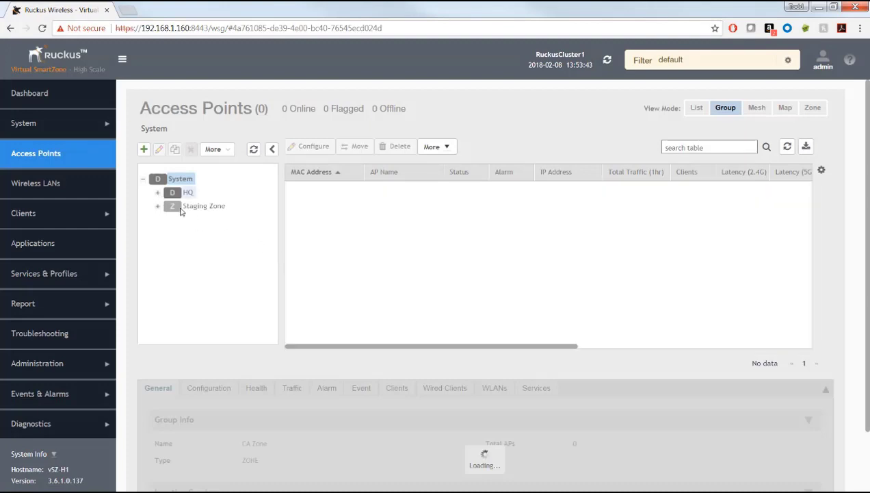
pyautogui.click(180, 200)
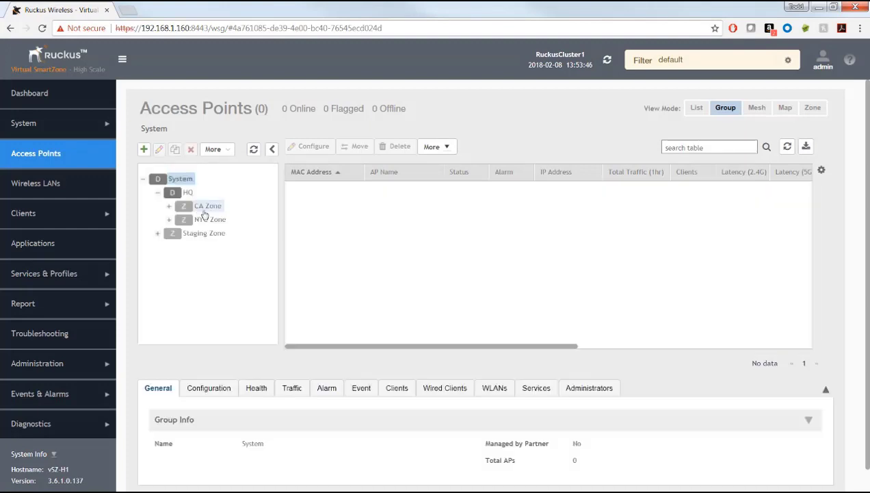
pyautogui.click(241, 204)
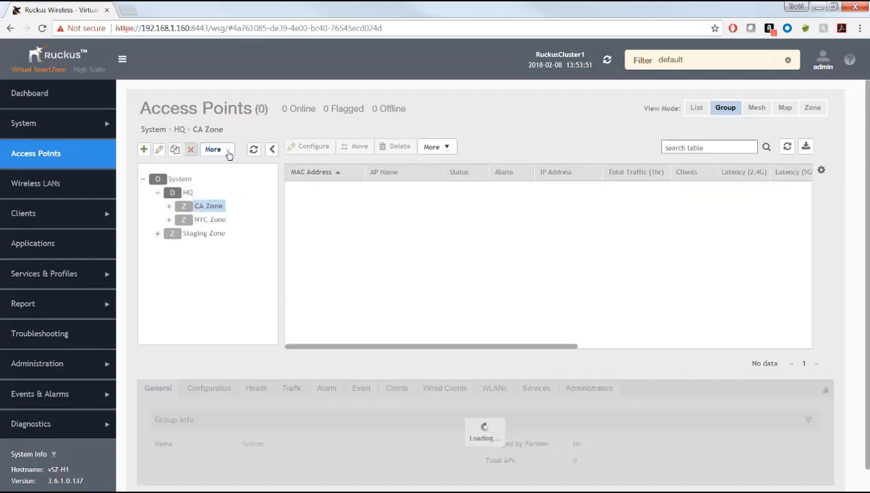
pyautogui.click(227, 152)
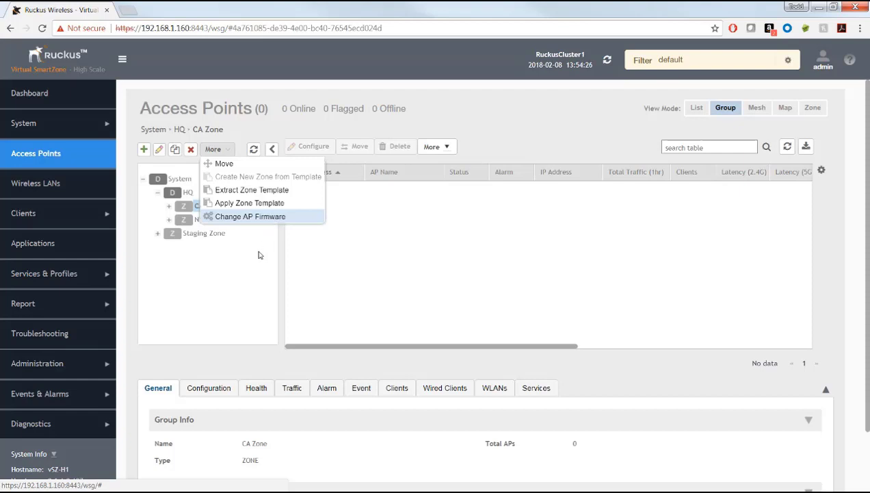
pyautogui.click(260, 251)
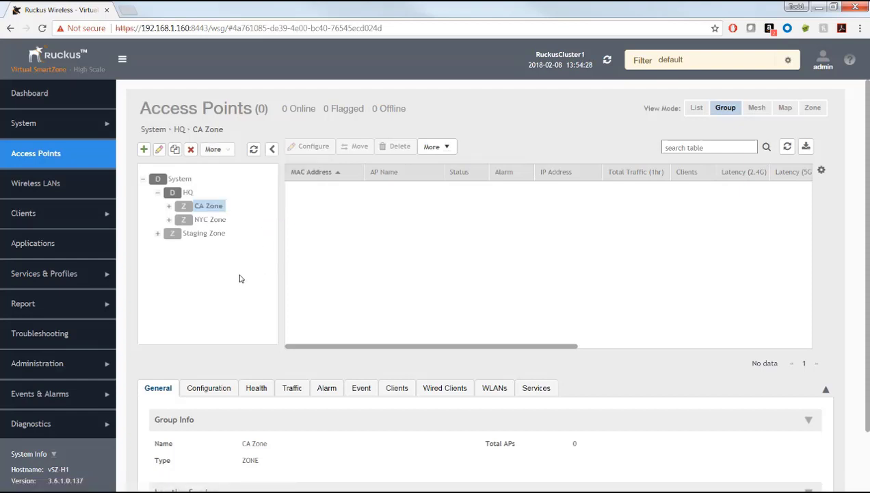